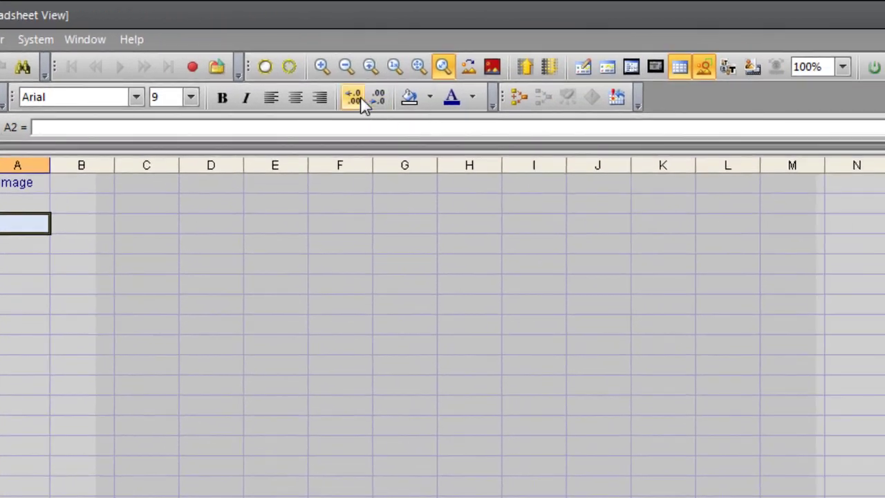
Stream live images of the ABC123 part and autofocus the sensor to a focus reading near 5.15
left_click(288, 66)
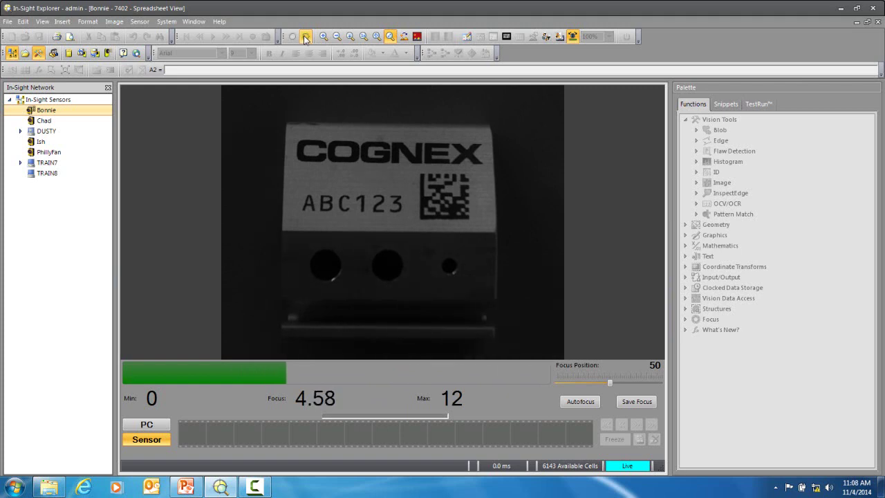
left_click(305, 39)
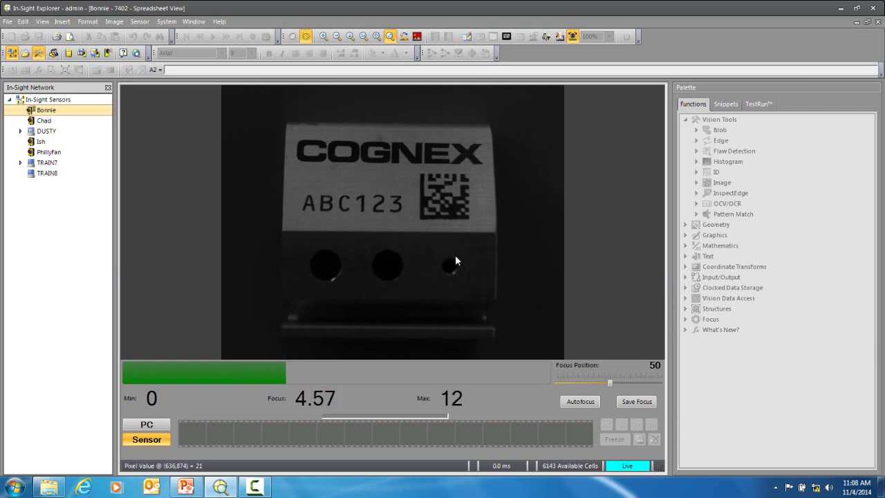
left_click(580, 402)
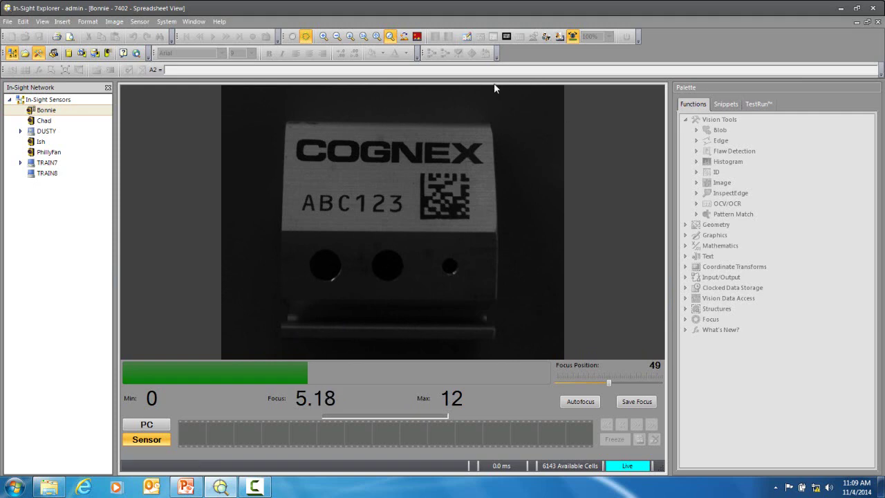
Stop the live feed and turn on the image saturation display, marking dark areas blue
left_click(307, 38)
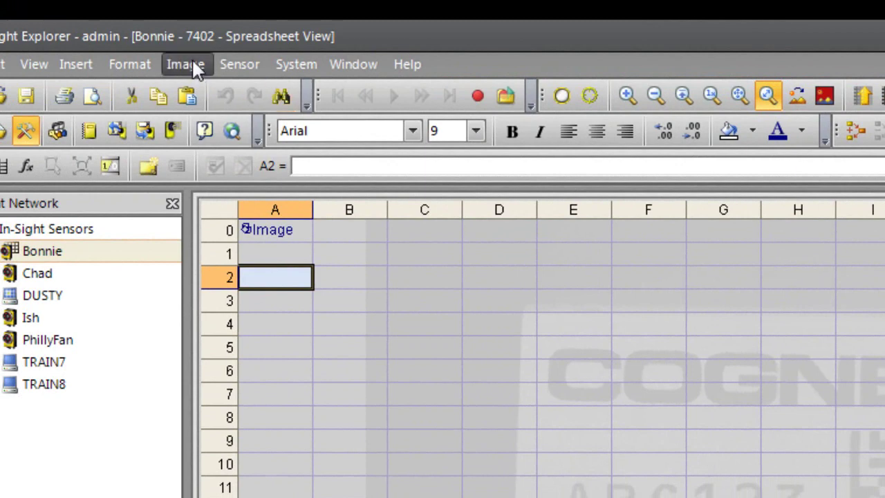
left_click(187, 63)
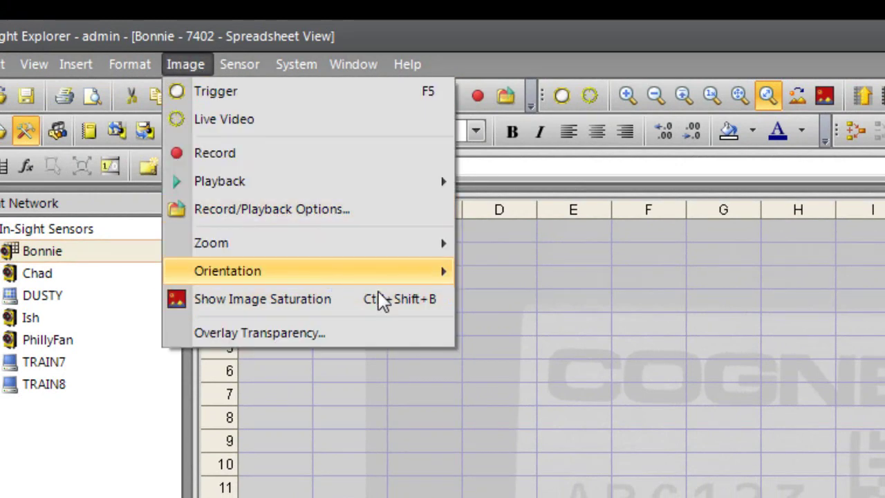
left_click(826, 97)
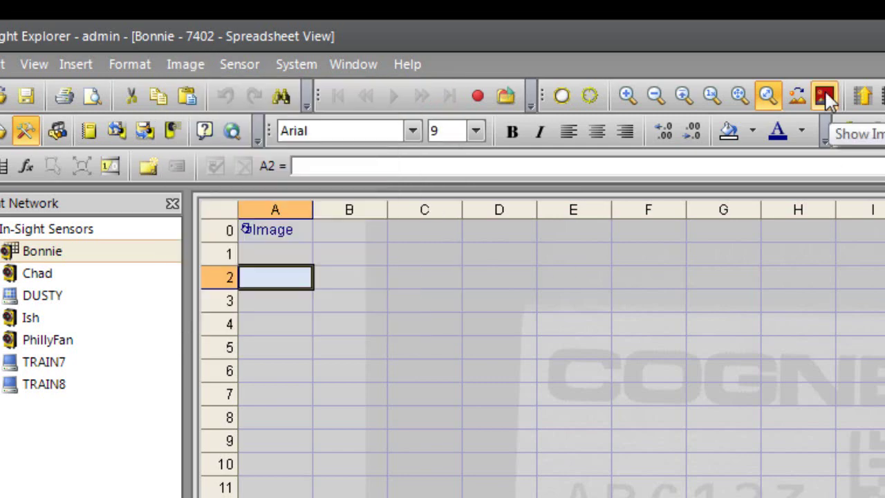
left_click(826, 96)
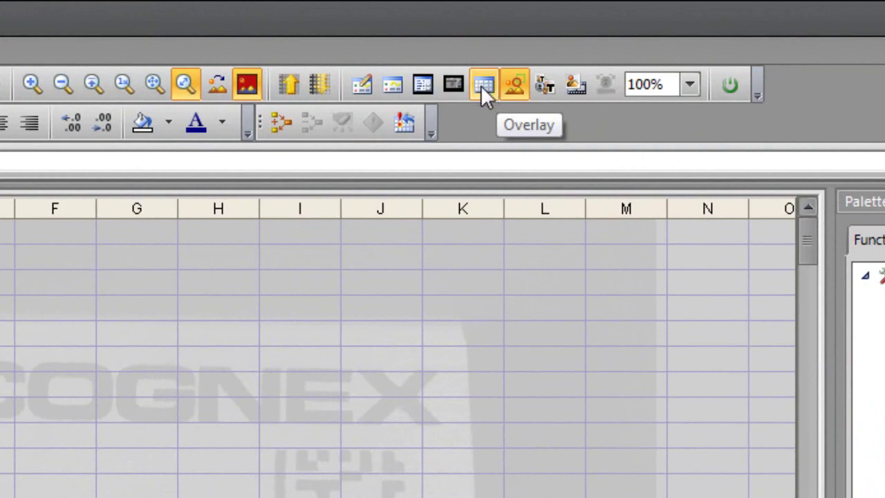
Turn on graphics and the spreadsheet grid over the image, with cell A0 selected
left_click(483, 89)
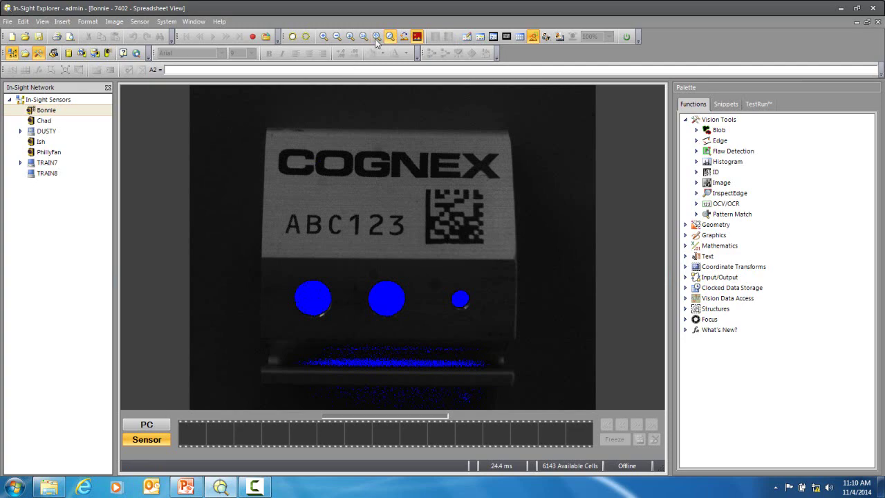
left_click(521, 37)
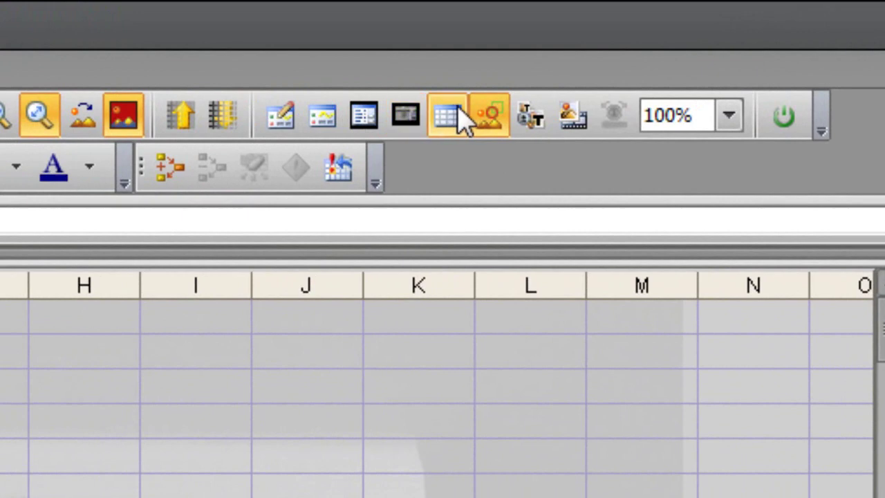
left_click(460, 118)
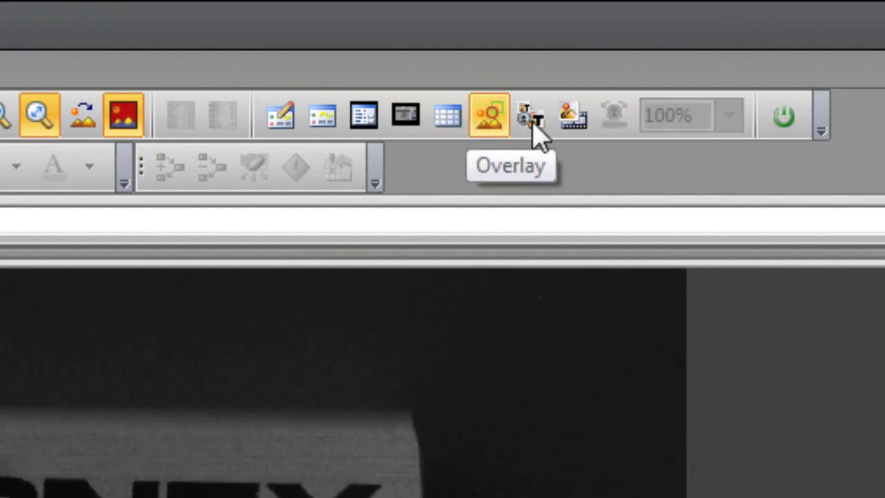
left_click(489, 119)
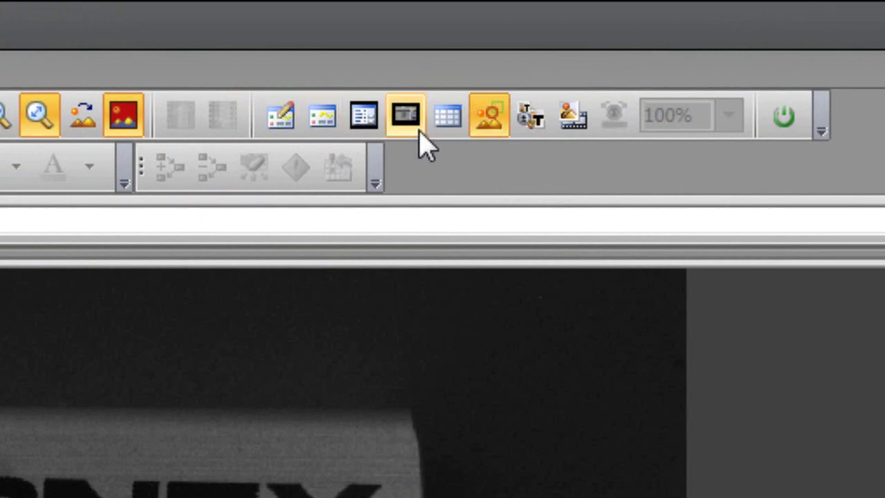
left_click(448, 118)
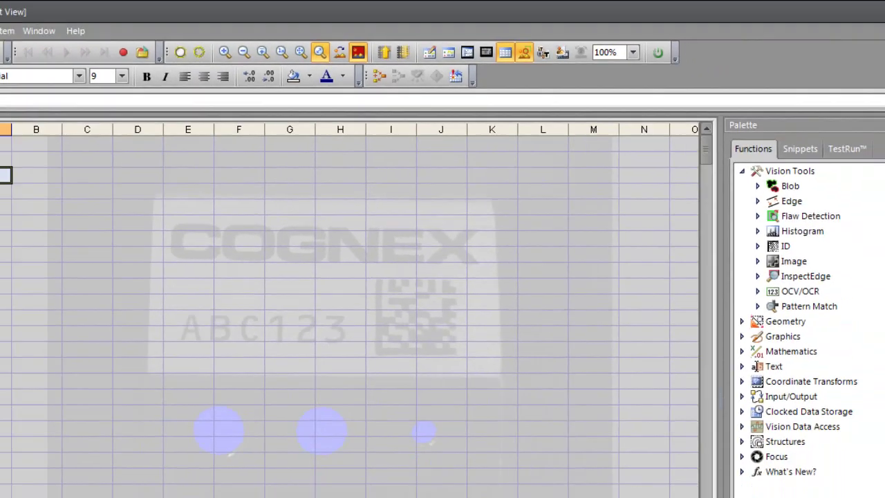
left_click(6, 144)
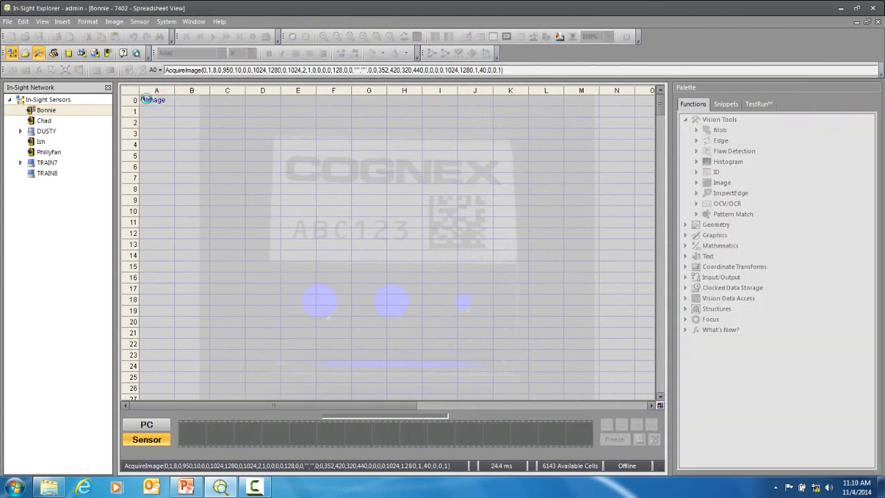
Open the AcquireImage property sheet beside the image, hide the grid, and select Exposure
double_click(149, 99)
left_click_drag(491, 66, 884, 49)
key("ctrl+shift+s")
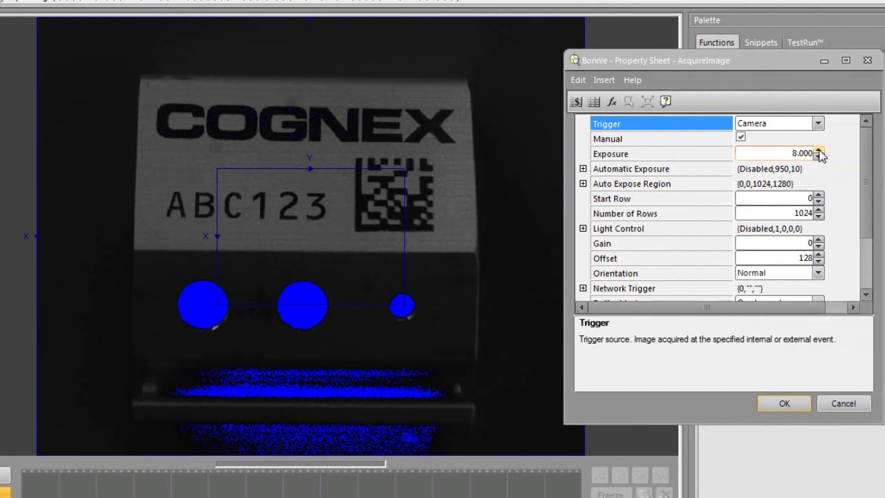
left_click(818, 154)
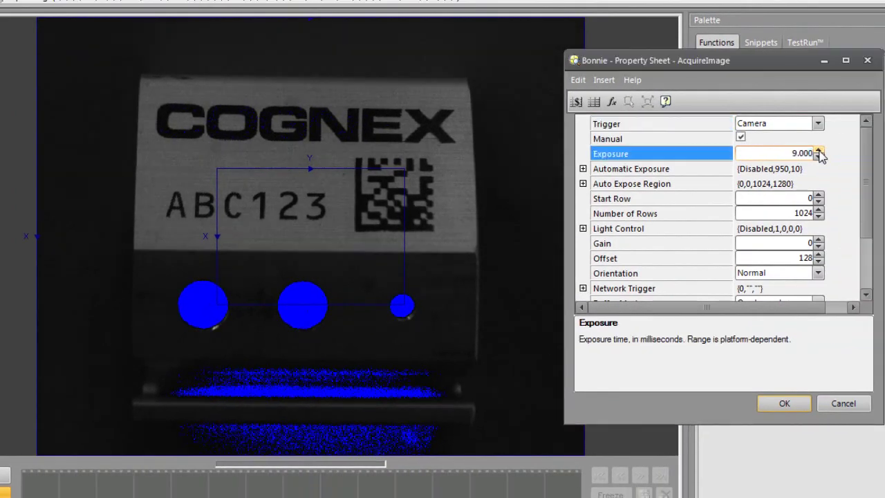
Adjust the exposure with the spin arrows to 24.000 ms, leaving only slight saturation
left_click(819, 152)
left_click(819, 152)
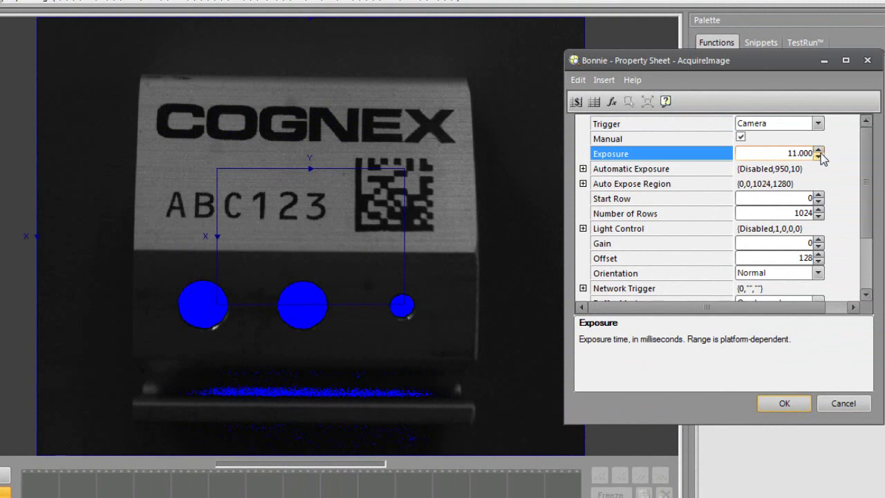
left_click(819, 156)
left_click(819, 156)
left_click(818, 156)
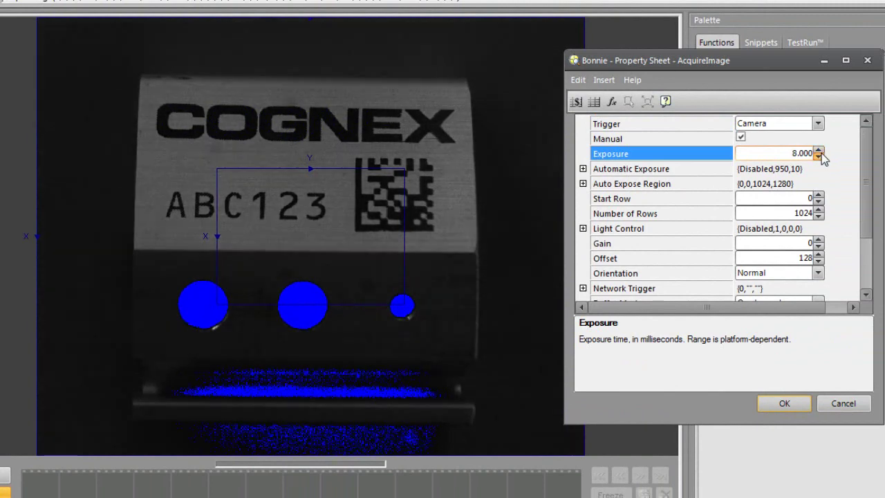
left_click(819, 152)
left_click(818, 152)
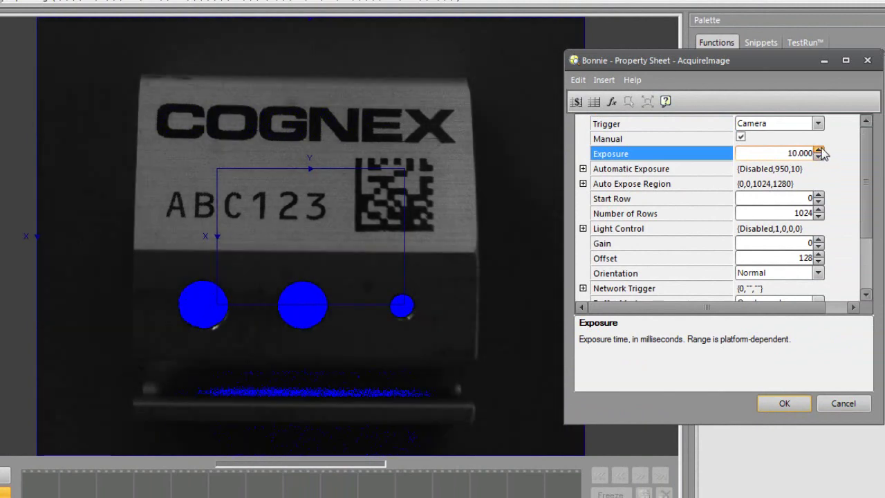
left_click(819, 152)
left_click(819, 152)
left_click(818, 152)
left_click(818, 152)
left_click(818, 152)
left_click(819, 152)
left_click(819, 151)
left_click(818, 151)
left_click(819, 152)
left_click(819, 152)
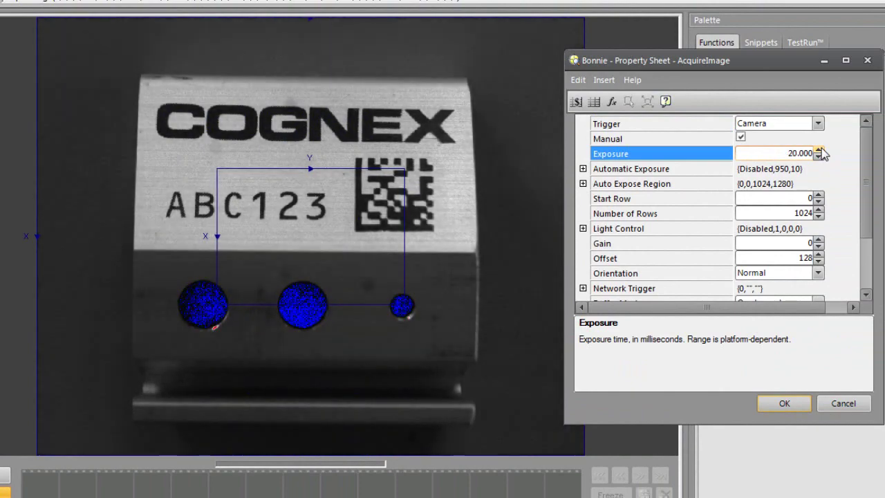
left_click(819, 151)
left_click(818, 151)
left_click(819, 152)
left_click(819, 151)
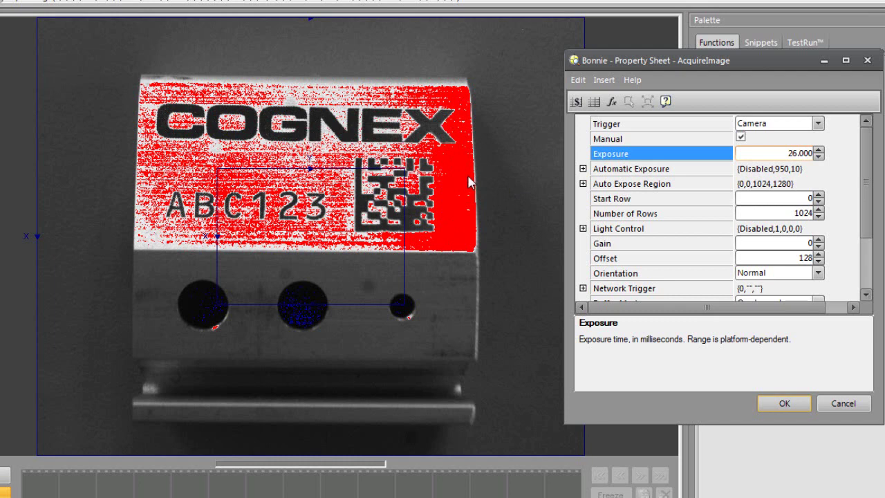
left_click(819, 156)
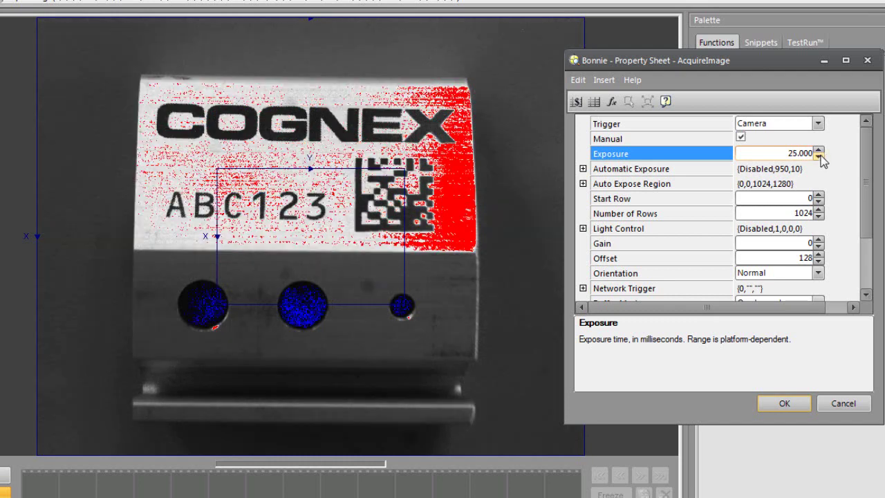
left_click(820, 157)
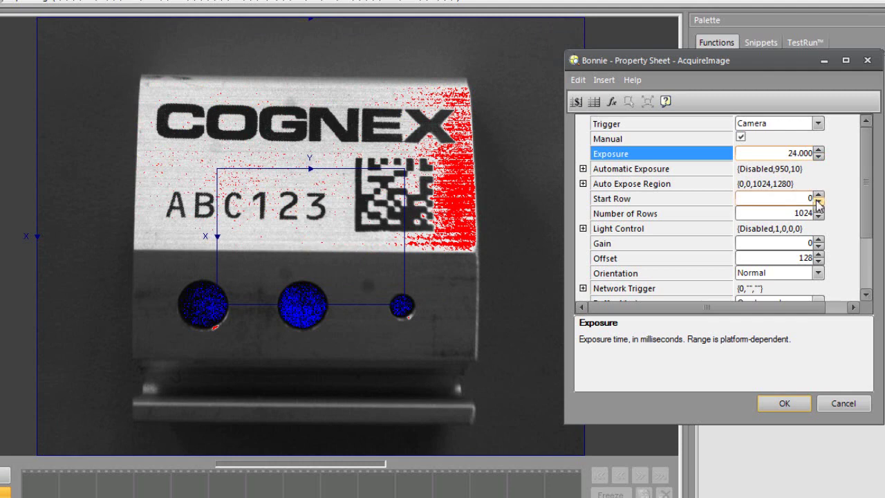
Set the light Mode to Exposure Controlled and the exposure to 8
left_click(583, 228)
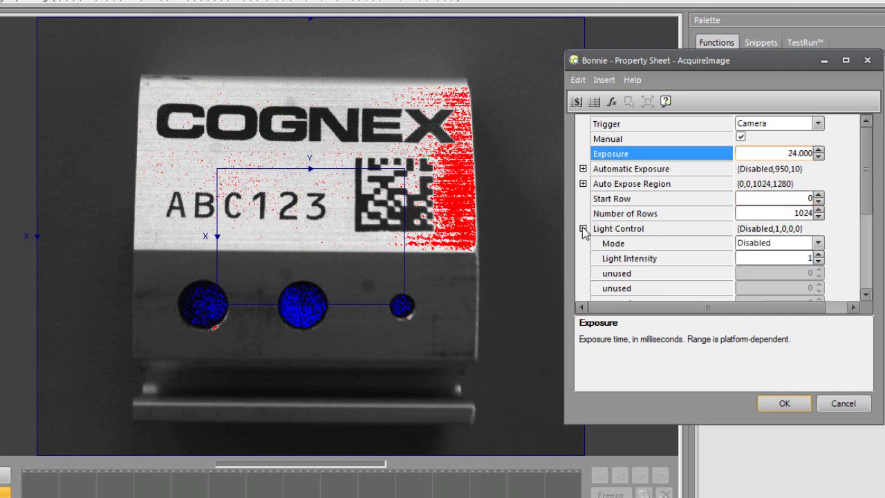
left_click(818, 243)
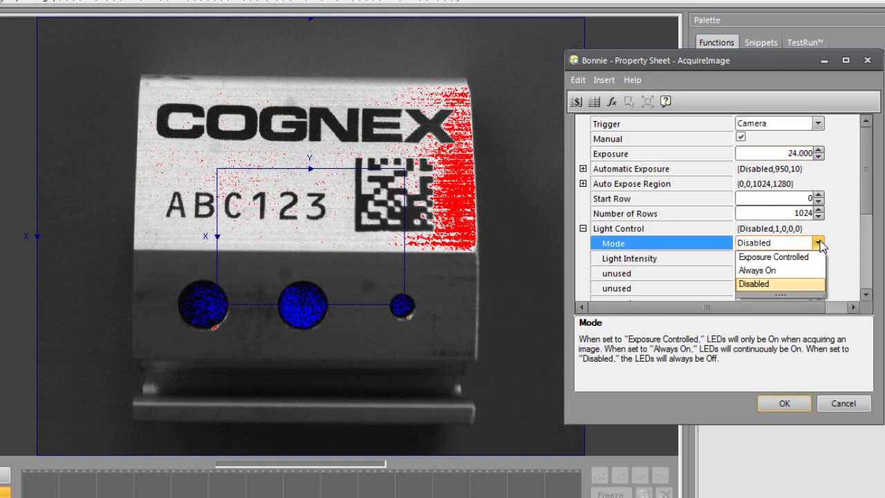
left_click(786, 257)
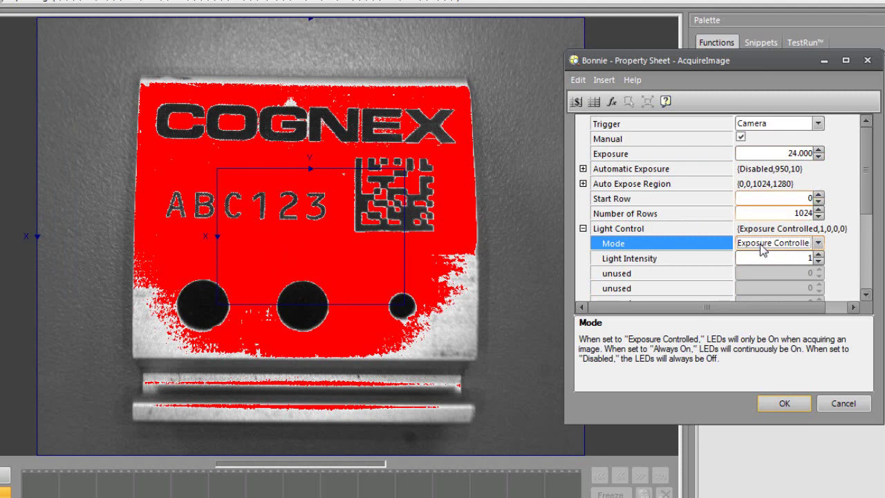
left_click(787, 152)
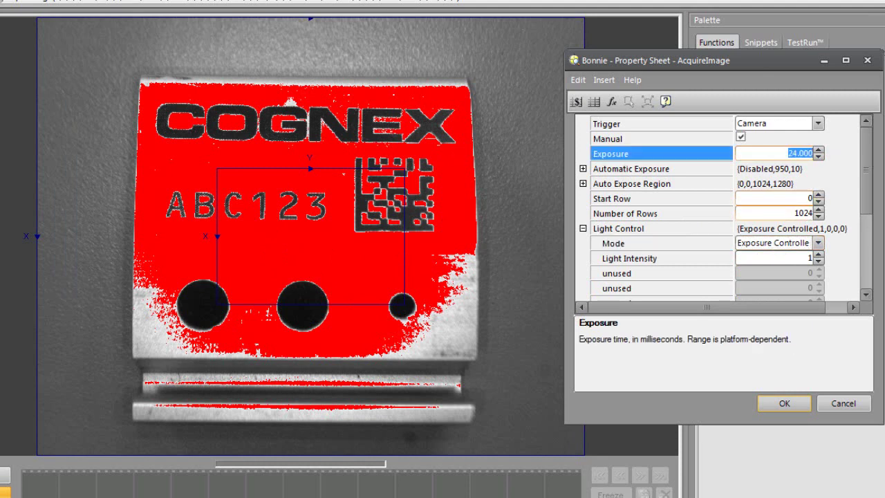
type("8")
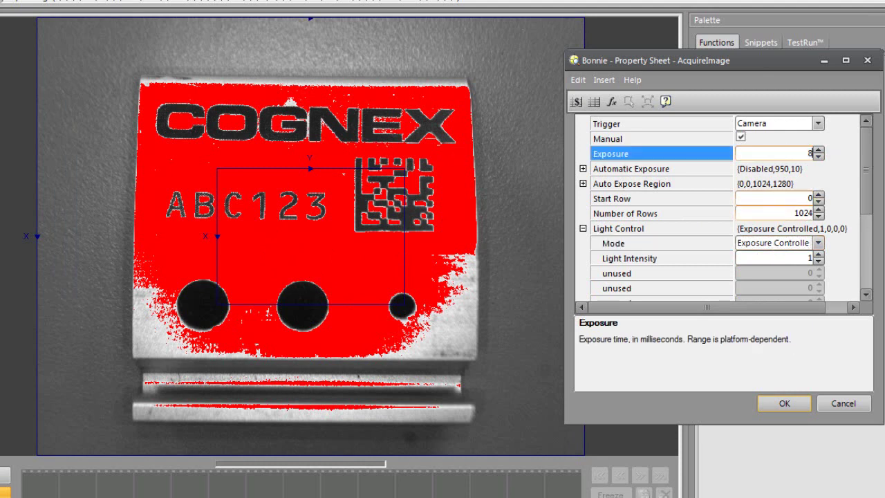
left_click(775, 198)
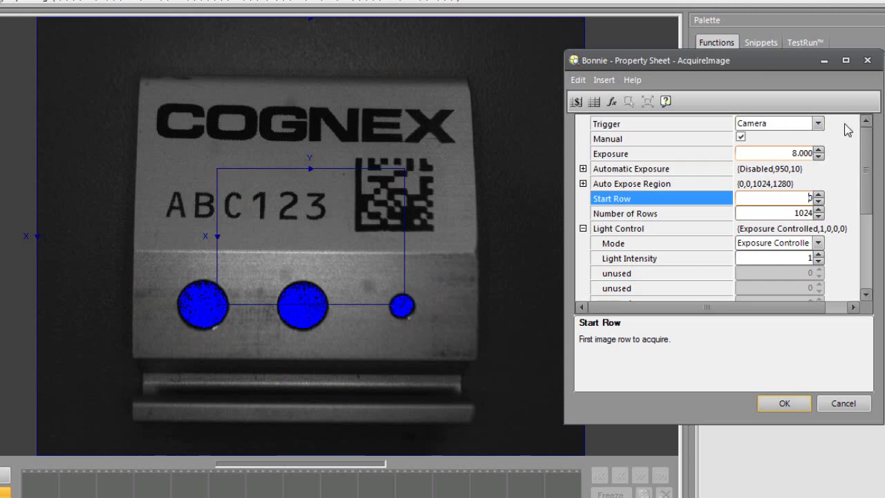
Raise the light intensity with the spinner, then enter 100 as its value
left_click(819, 255)
left_click(818, 254)
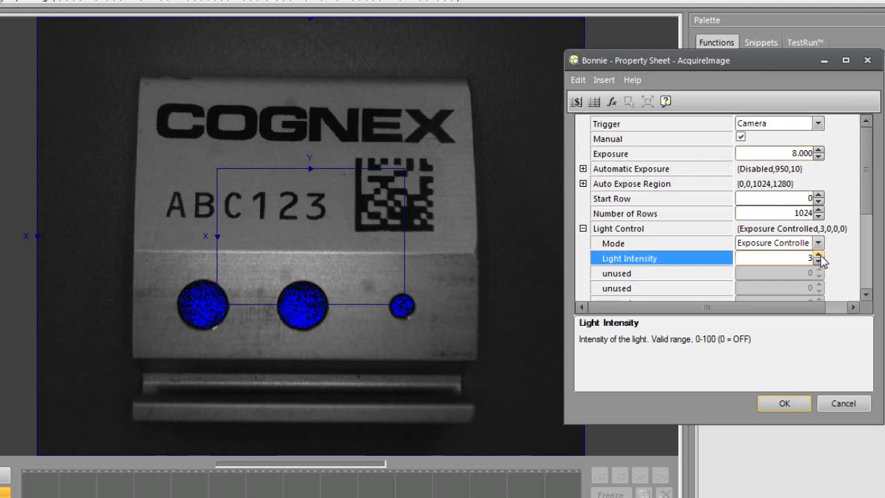
left_click(819, 255)
left_click(819, 255)
left_click(819, 254)
left_click(819, 255)
left_click(819, 254)
left_click(819, 255)
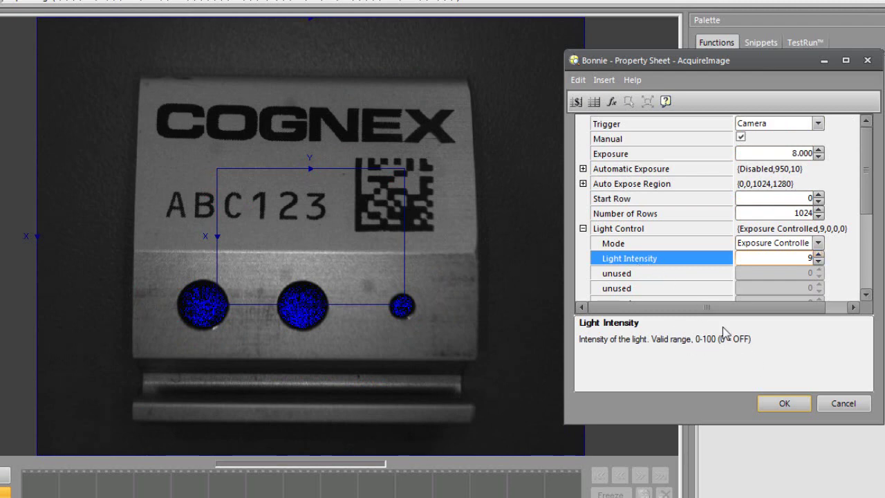
double_click(782, 257)
type("100")
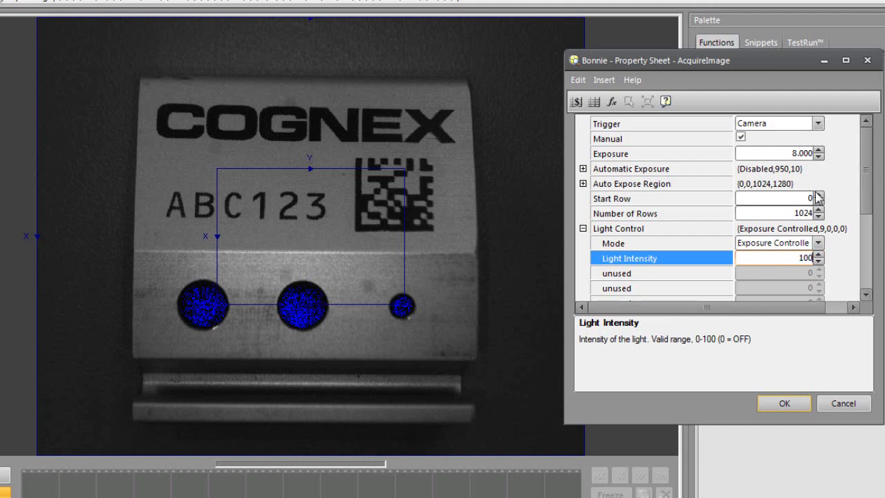
left_click(778, 197)
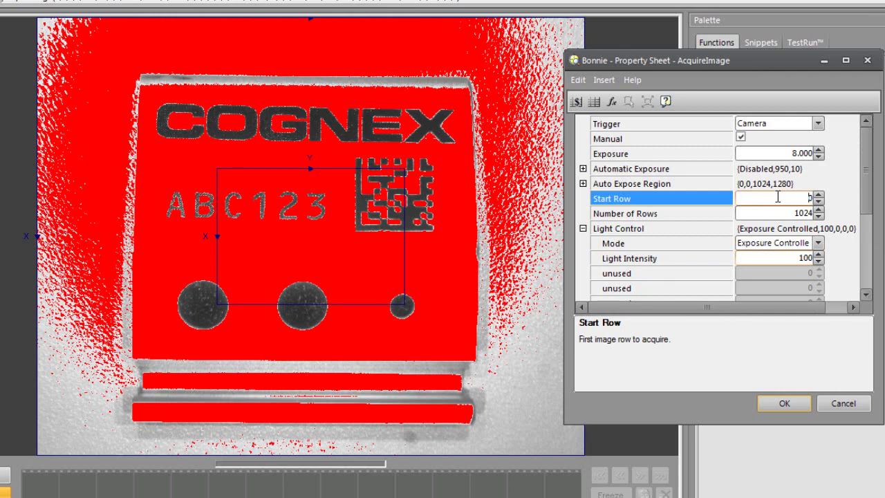
Try light intensity 10 and 20, settle on 15, and accept the property sheet
double_click(786, 258)
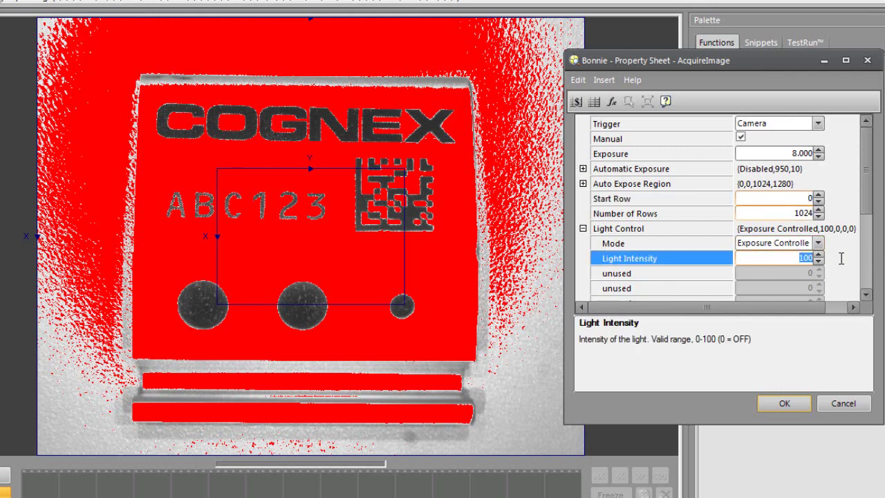
type("10")
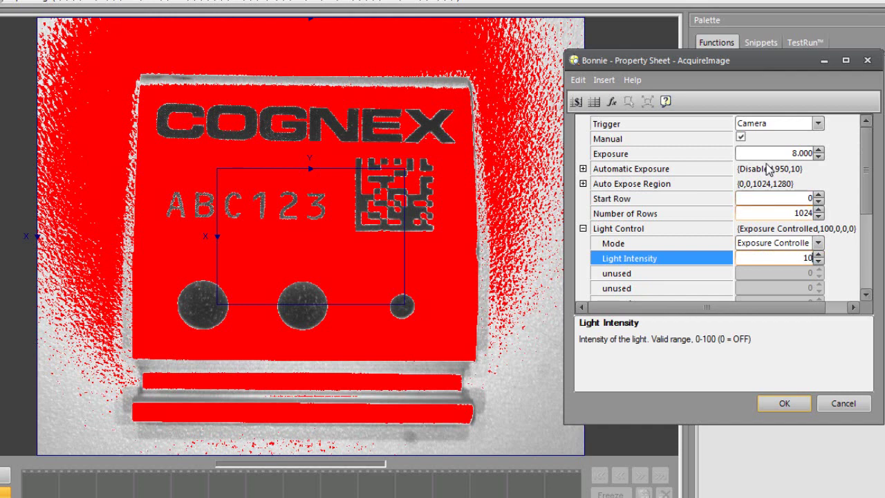
left_click(772, 198)
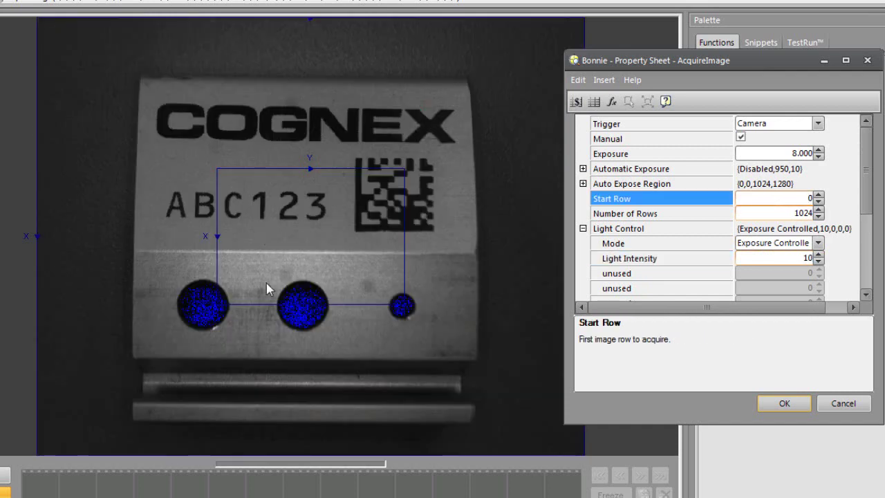
left_click(799, 259)
left_click_drag(799, 259, 838, 257)
type("20")
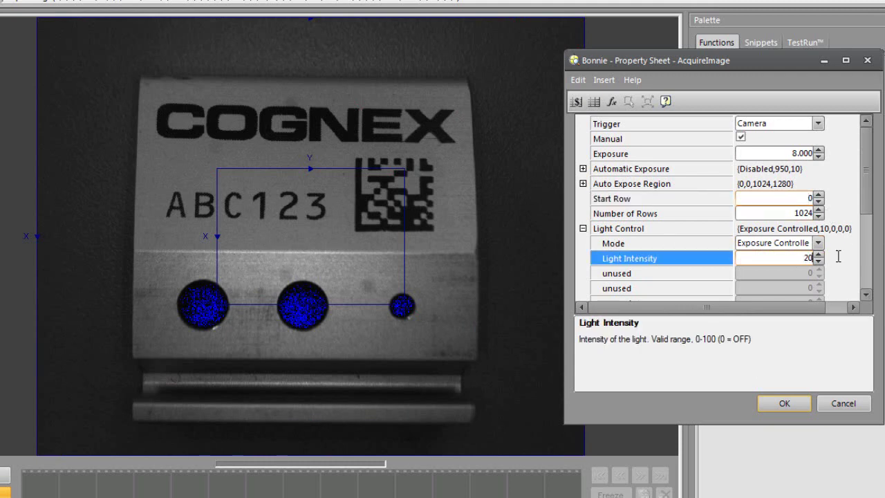
left_click(760, 198)
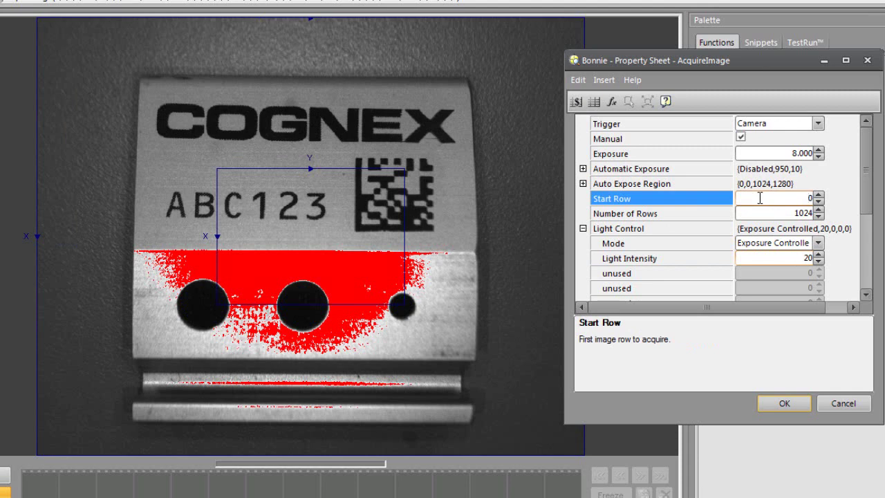
left_click_drag(796, 257, 858, 240)
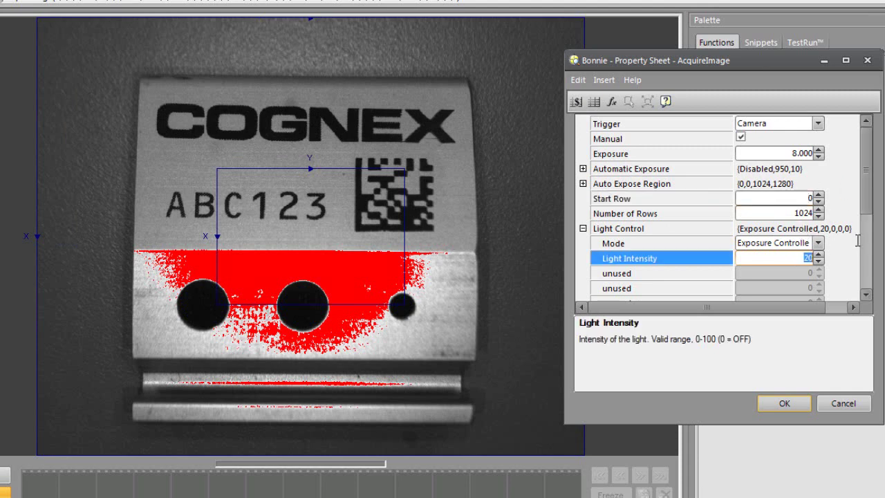
type("15")
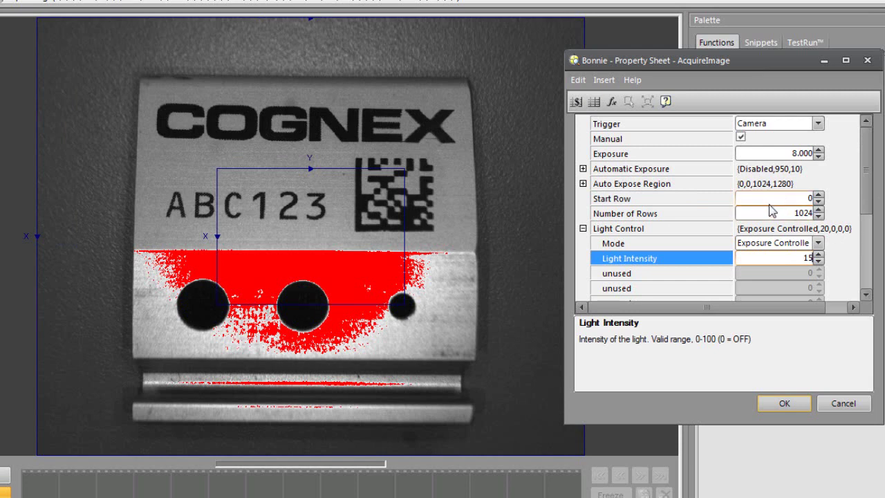
left_click(768, 201)
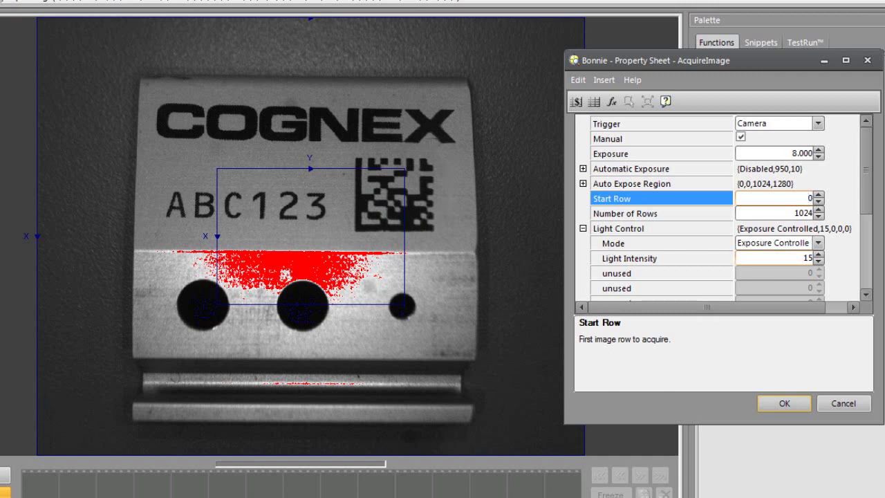
left_click(783, 402)
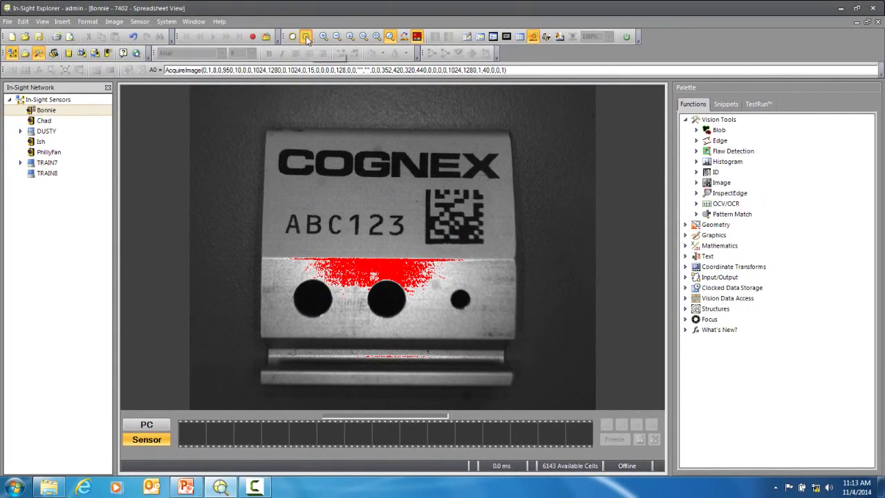
Run live video, autofocus the lens on the part, then stop live video to go offline
left_click(306, 37)
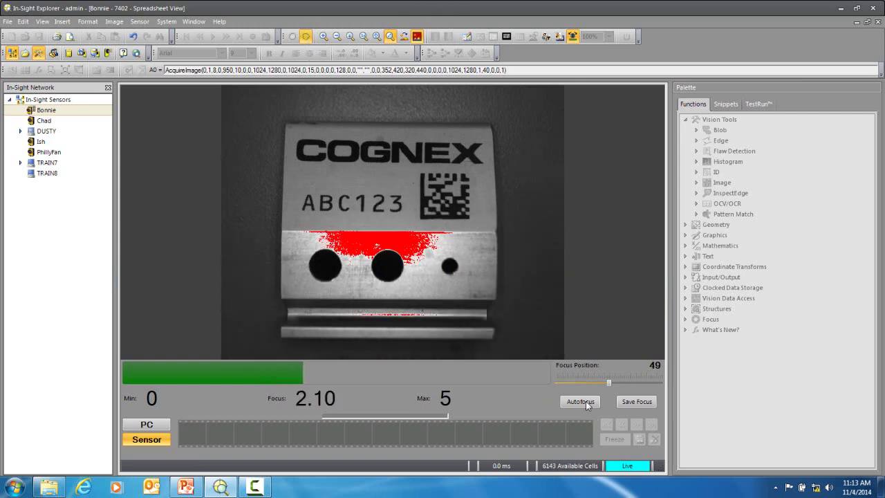
left_click(583, 401)
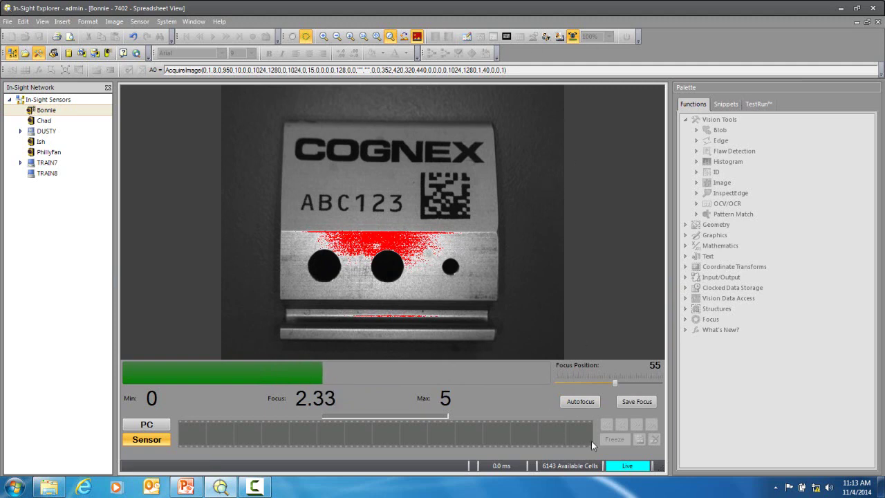
left_click(308, 37)
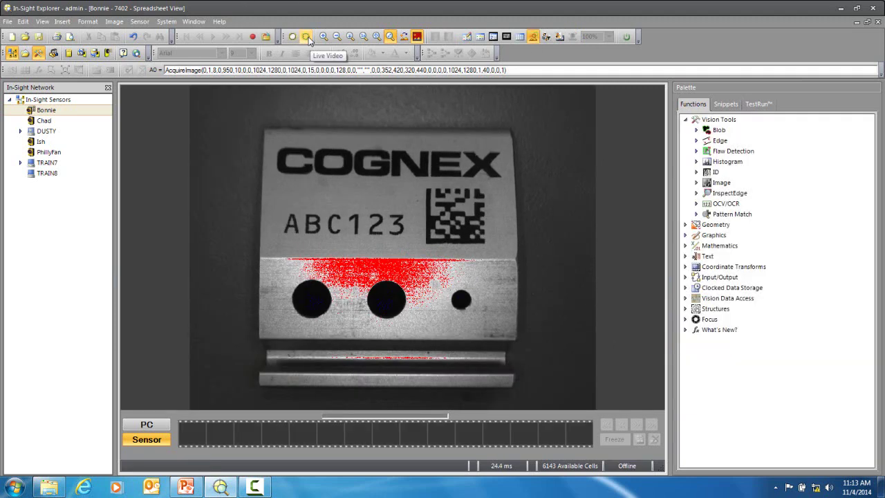
Turn off saturation highlighting, show the spreadsheet, and enter 2 in A2 and 3 in A3
left_click(418, 37)
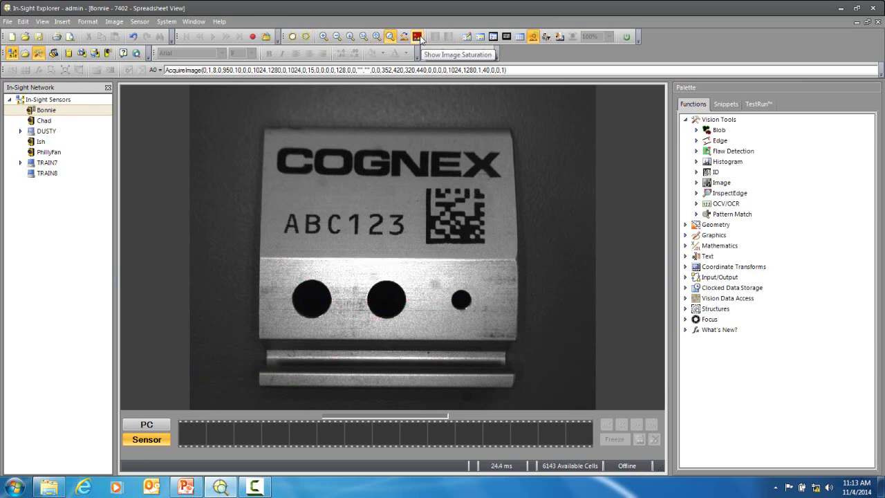
left_click(520, 36)
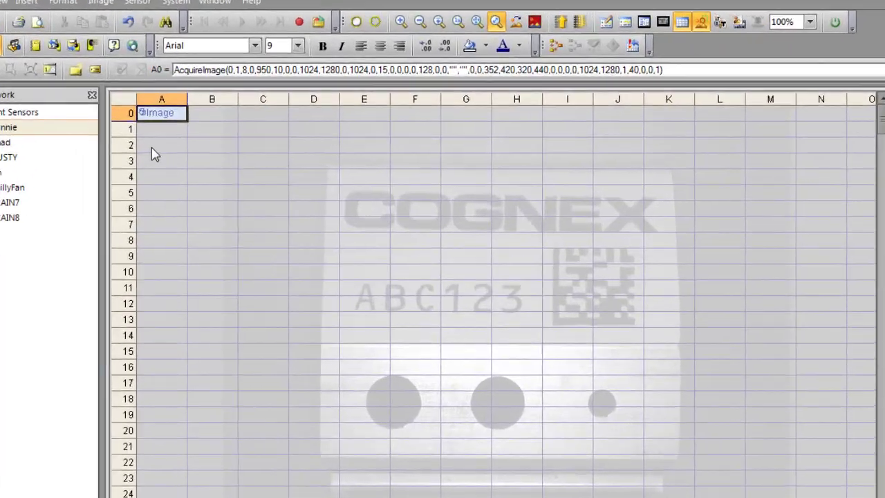
left_click(150, 124)
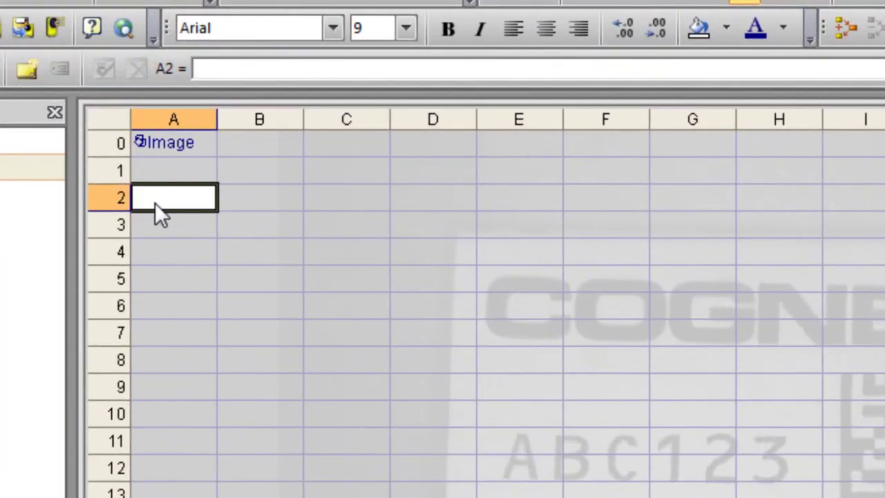
type("2")
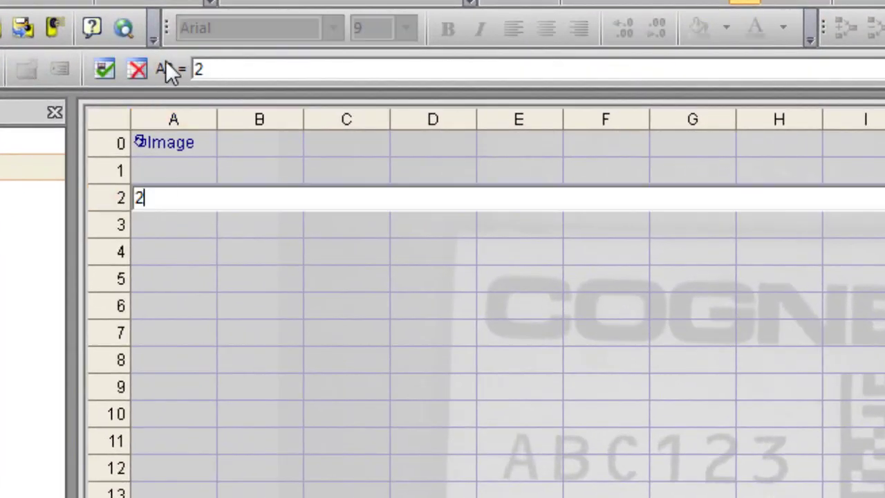
left_click(174, 222)
type("3")
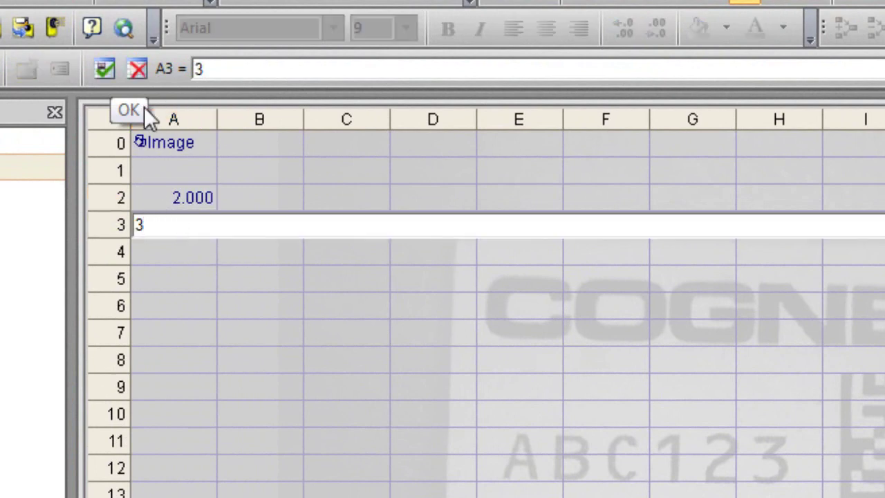
left_click(103, 68)
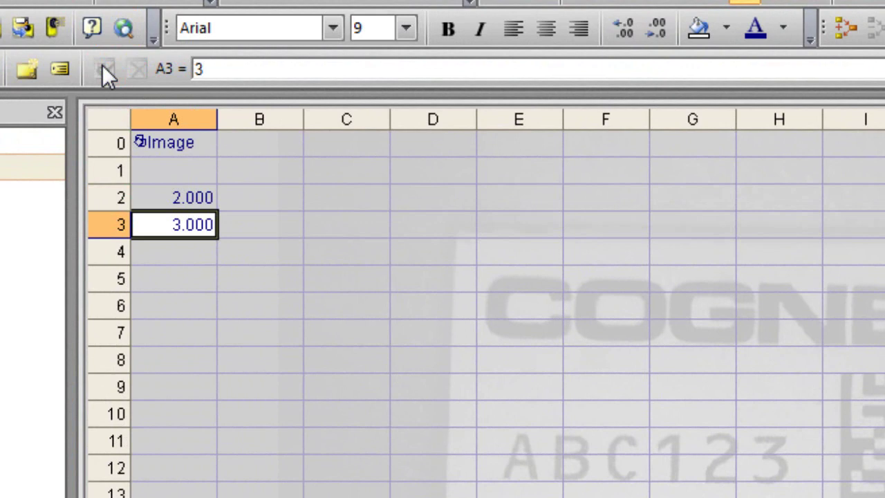
left_click(172, 285)
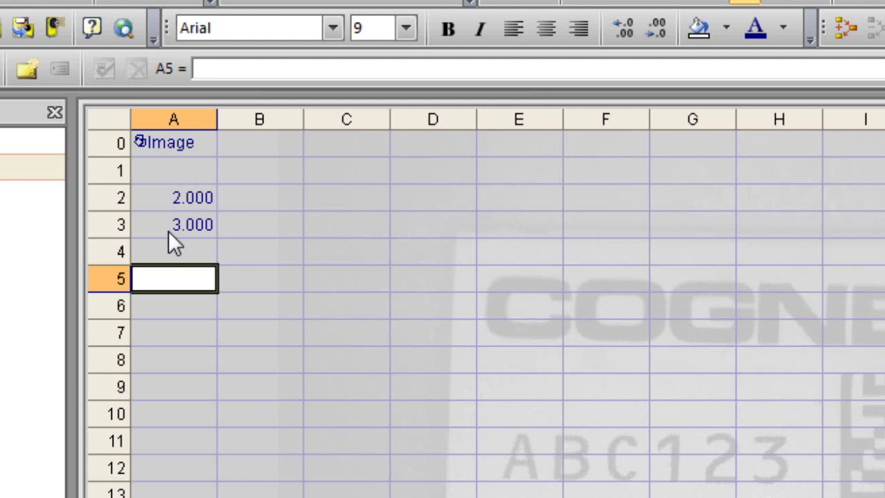
Build the formula $A$2+$A$3 in cell A5 from absolute references, giving 5.000
double_click(181, 278)
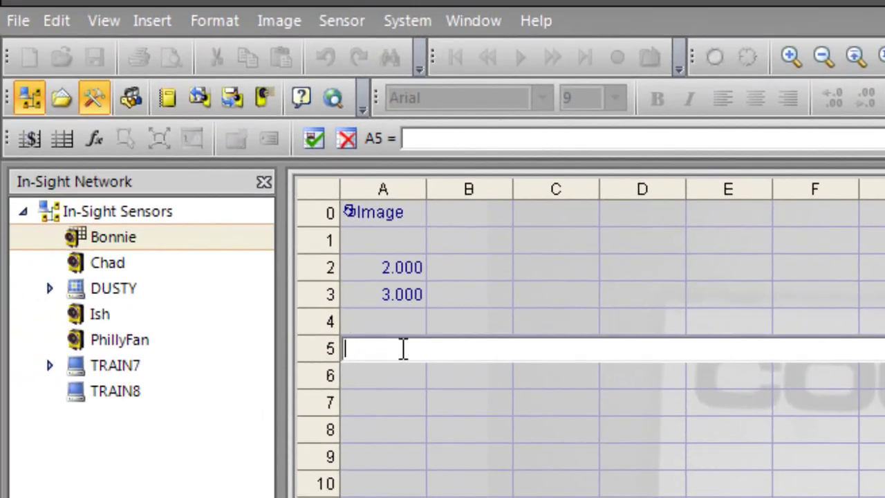
left_click(429, 139)
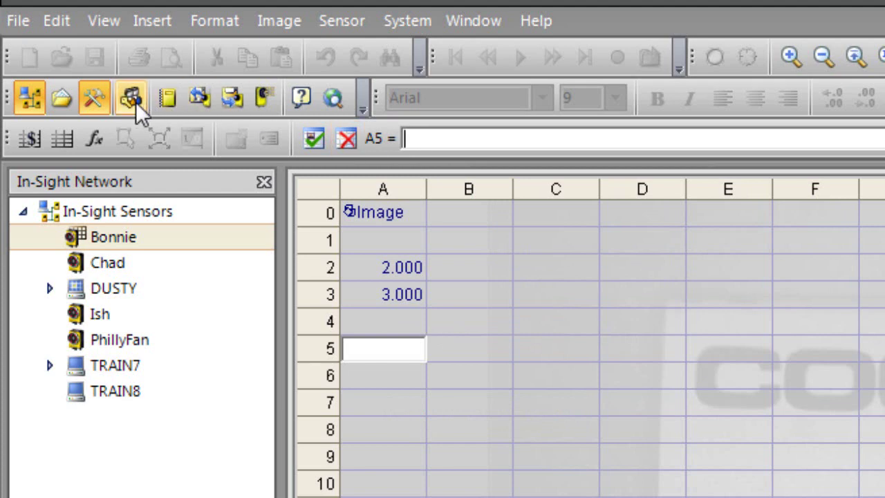
left_click(27, 138)
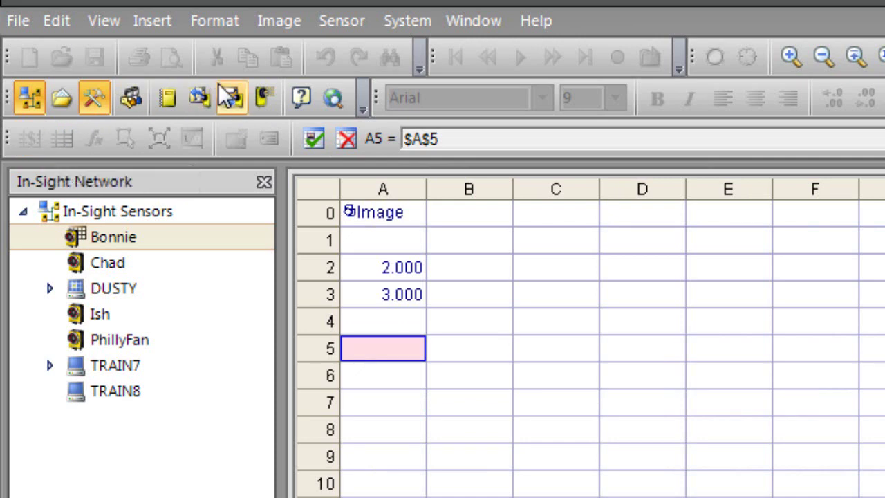
left_click(400, 260)
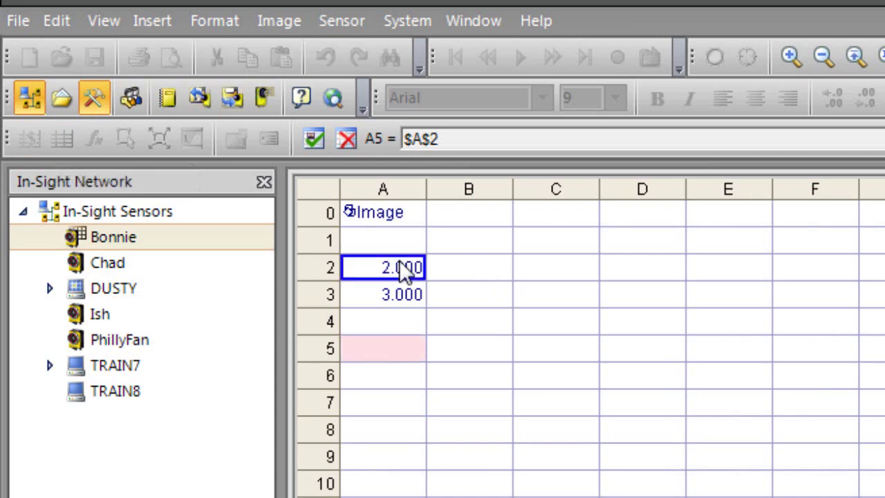
left_click(314, 138)
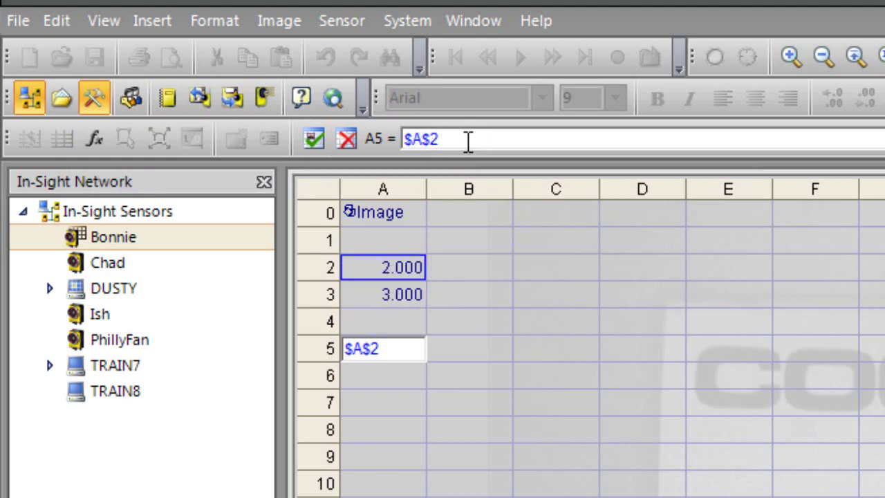
type("+")
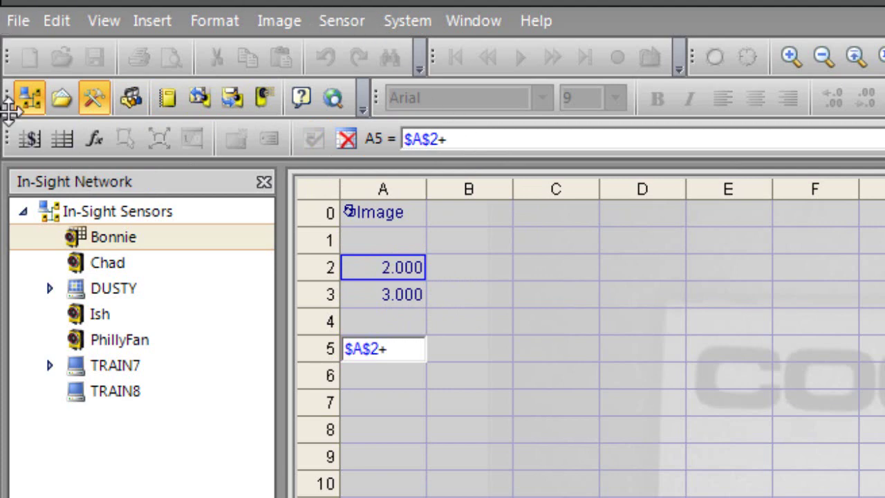
left_click(29, 136)
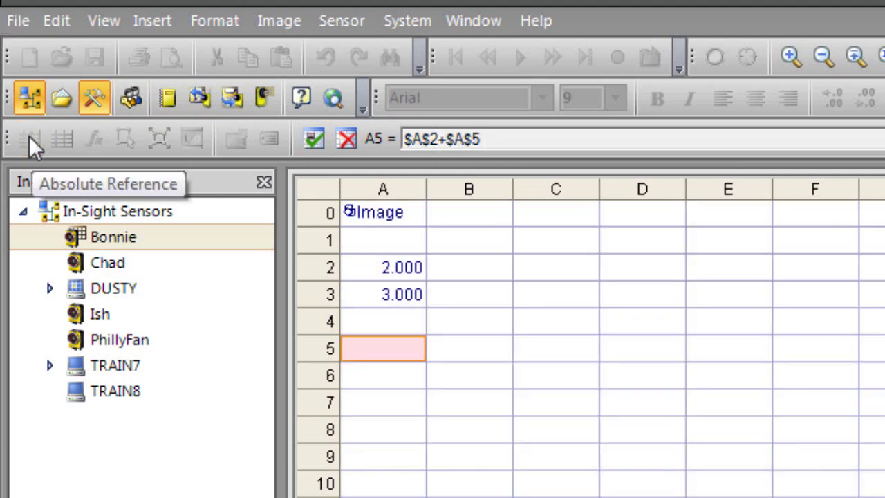
left_click(398, 298)
left_click(406, 138)
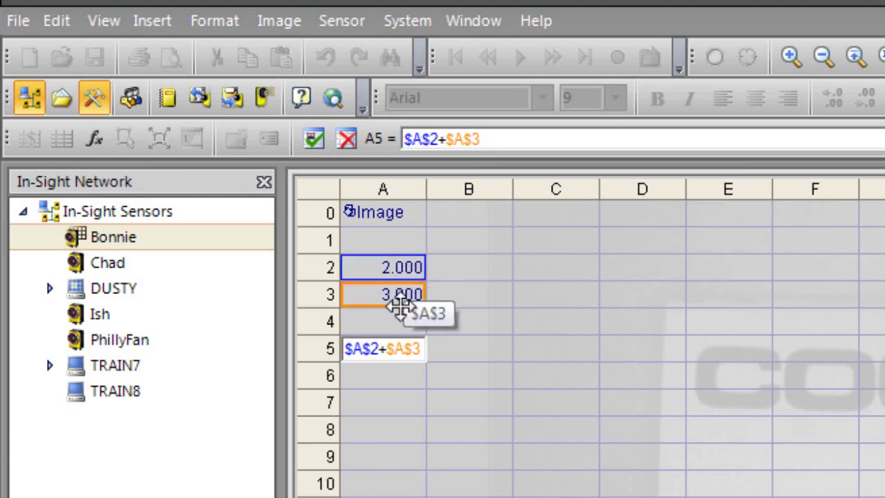
left_click(313, 142)
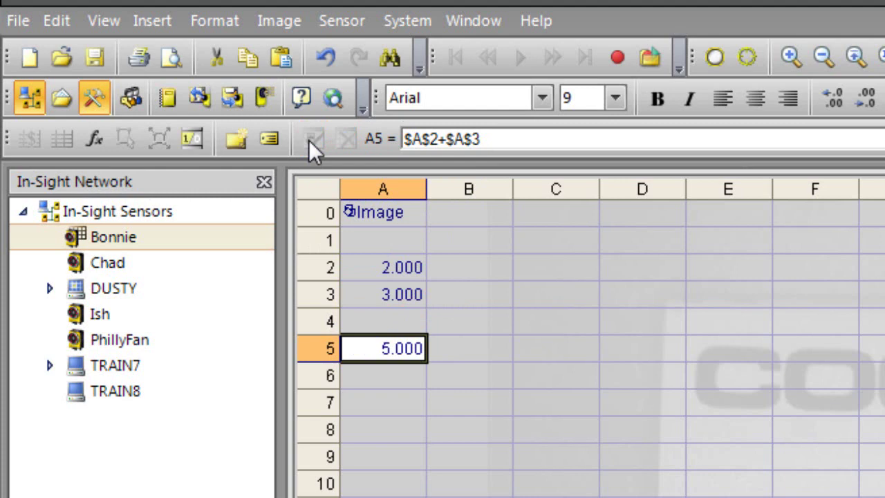
Replace A2's value 2 with 8, making A5 show 11.000
left_click(383, 269)
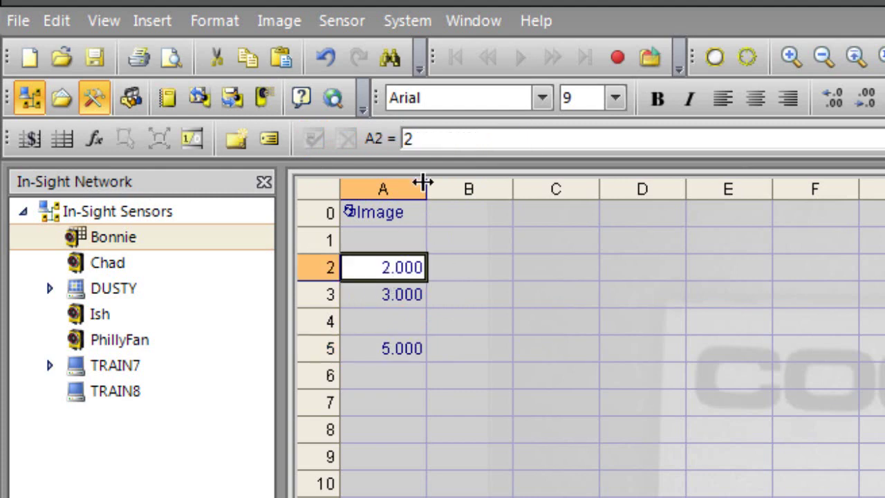
left_click(393, 137)
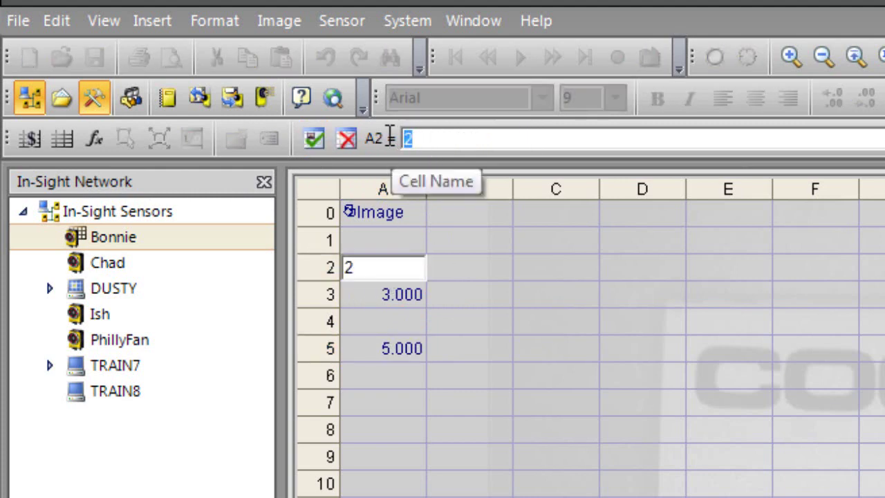
type("8")
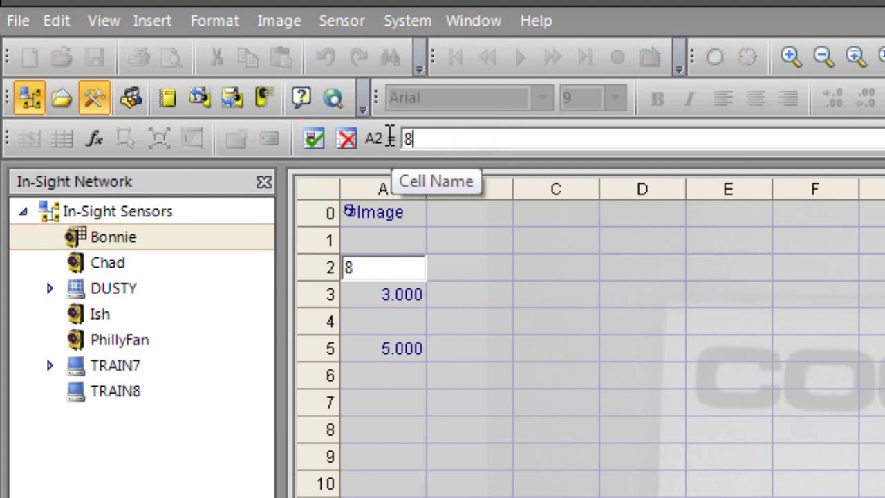
left_click(314, 139)
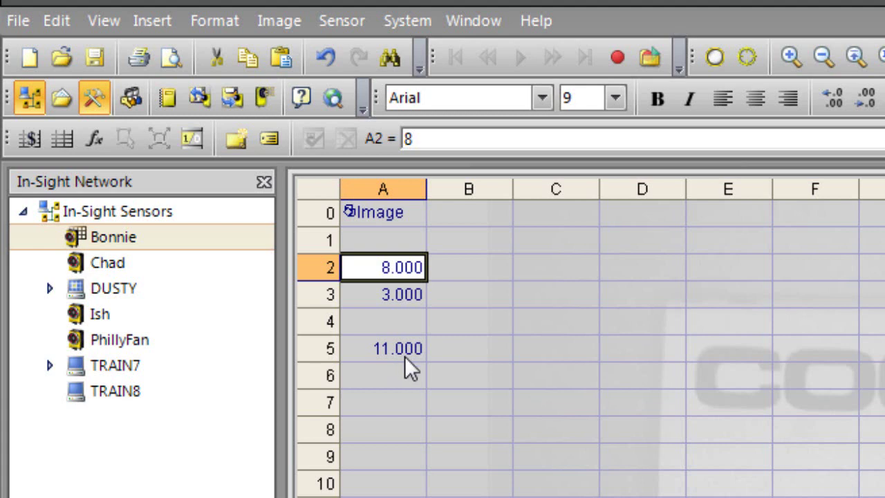
left_click(389, 402)
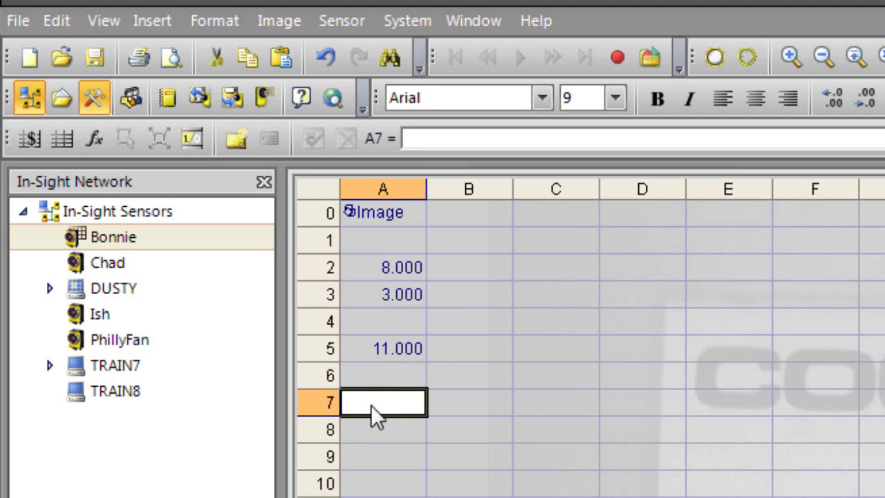
Build the relative formula A2+A3 in cell A7, which shows 11.000
double_click(372, 403)
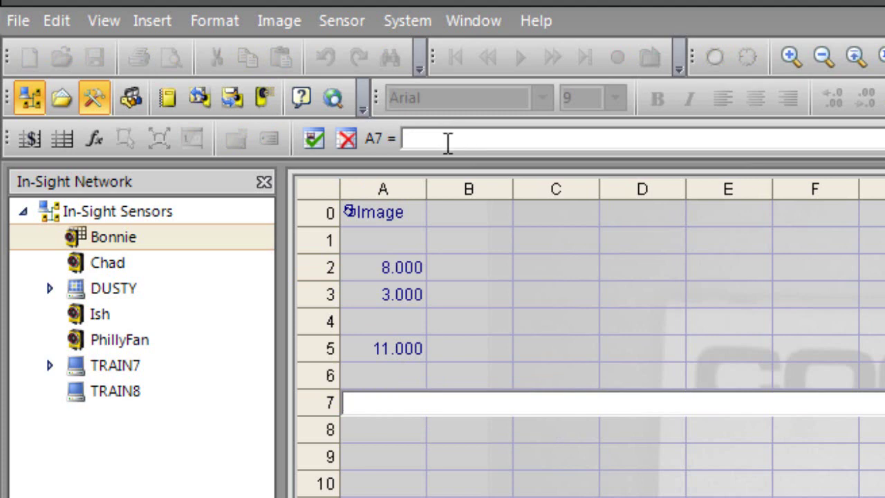
left_click(62, 137)
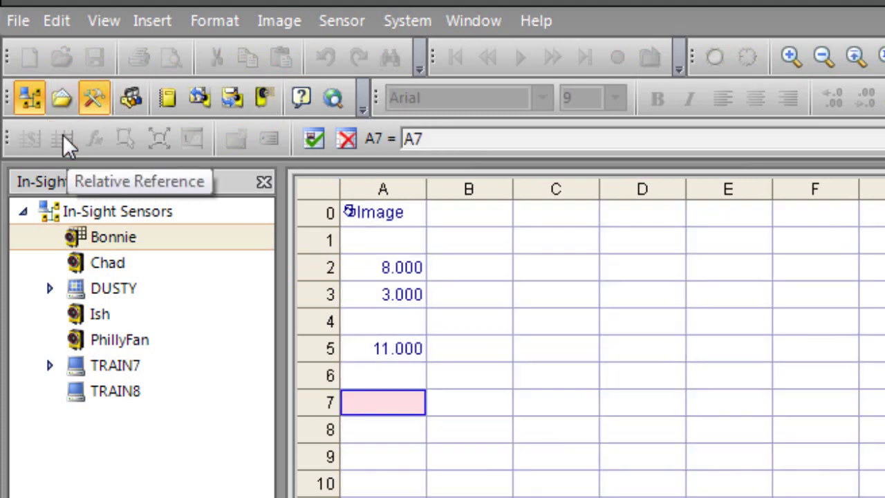
left_click(388, 263)
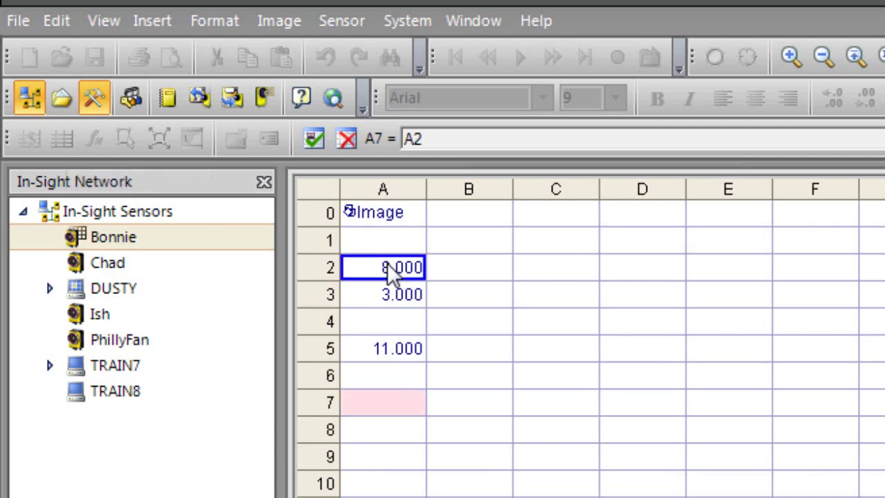
left_click(313, 139)
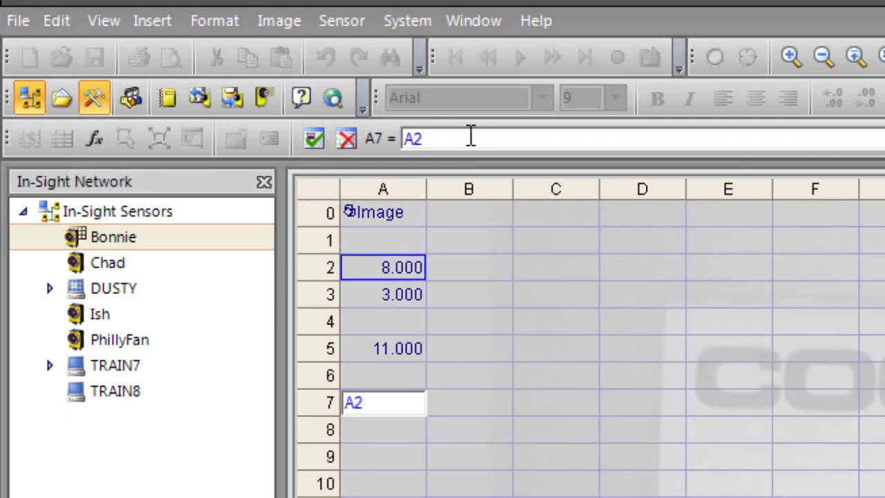
type("+A7")
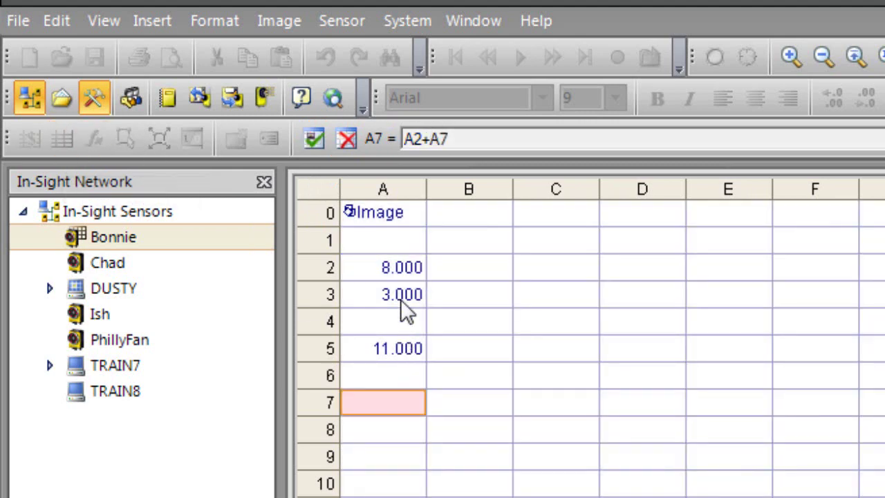
left_click(400, 297)
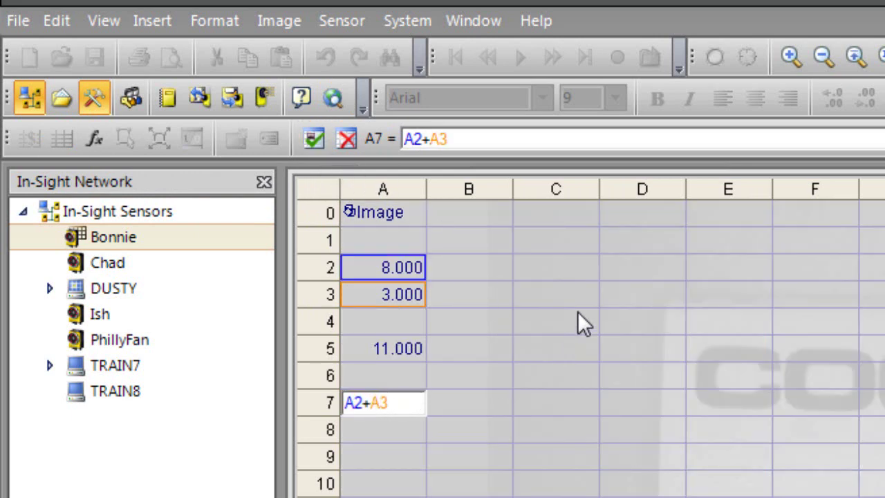
left_click(314, 139)
left_click(404, 293)
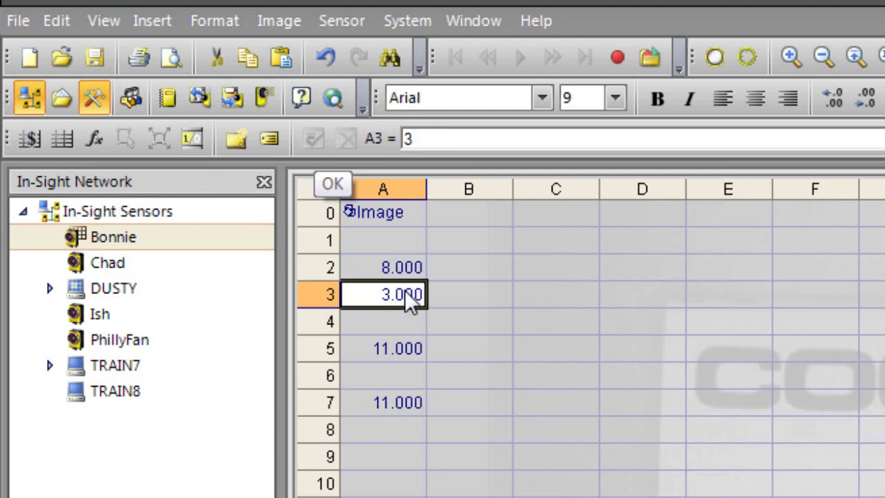
Enter -1 in A3 so that A5 and A7 both recalculate to 7.000
double_click(440, 133)
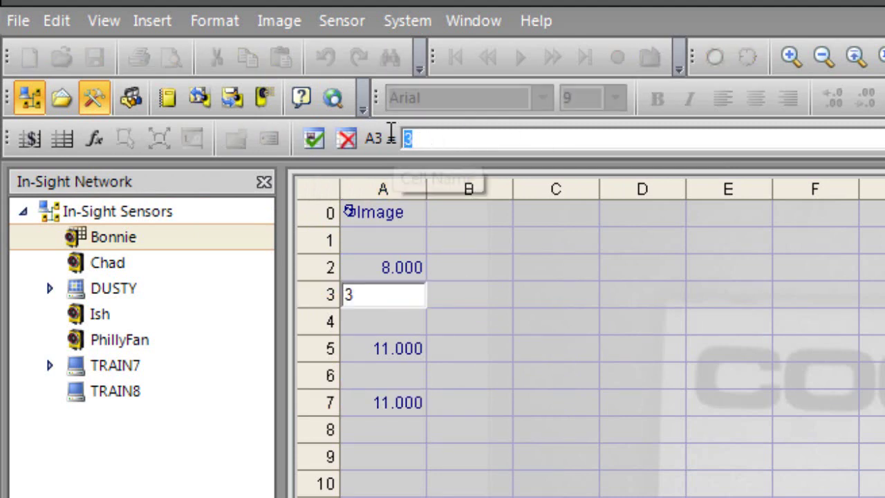
type("-1")
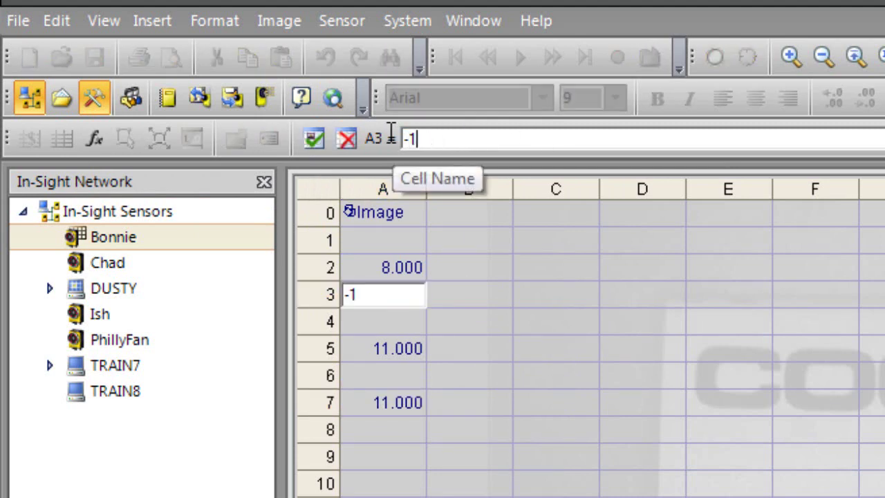
left_click(315, 139)
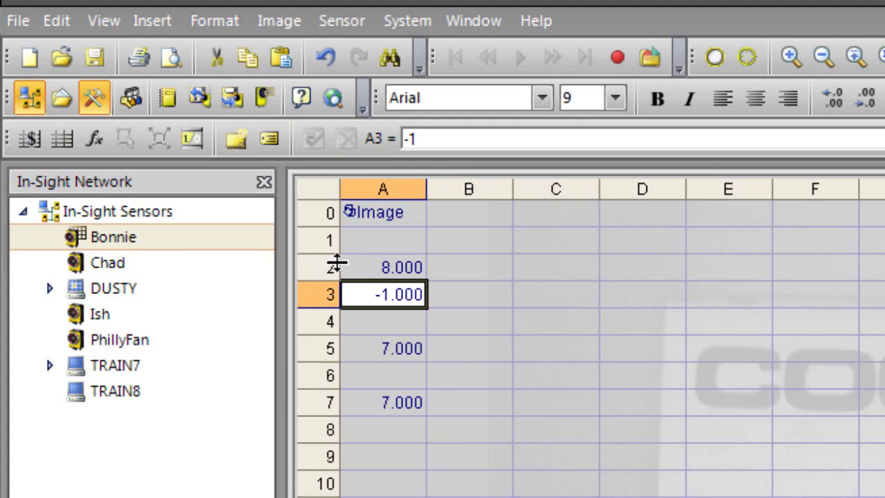
left_click(403, 350)
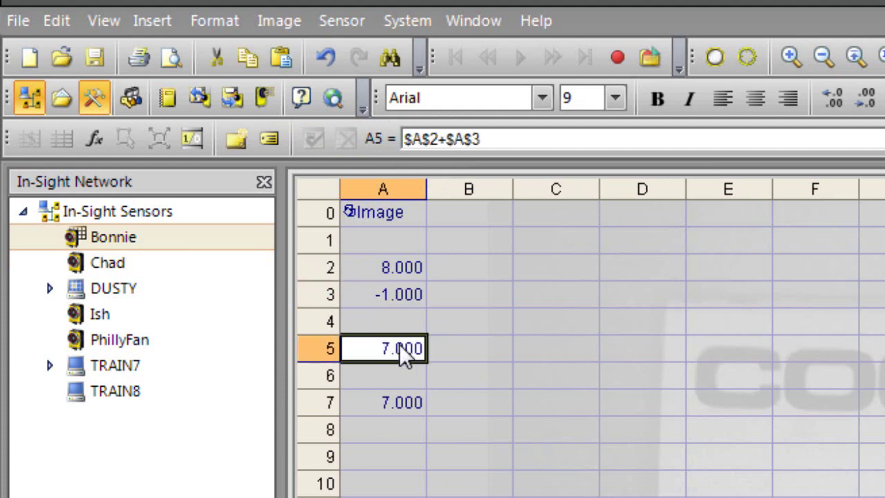
Copy A5's absolute formula and paste it into D5, which still shows 7.000
right_click(404, 354)
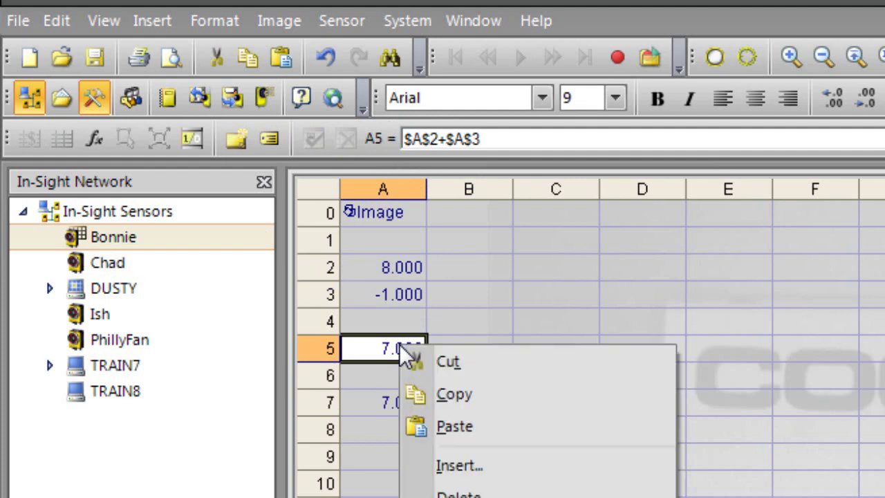
left_click(471, 397)
left_click(648, 346)
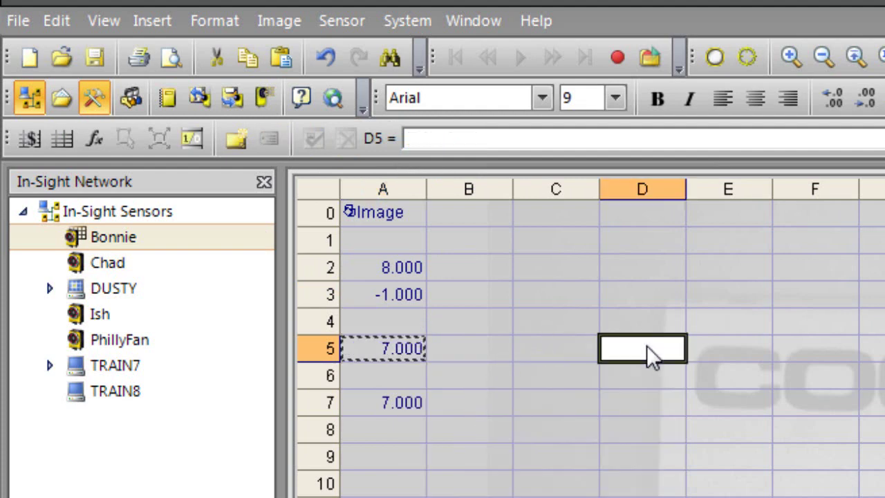
right_click(648, 346)
left_click(759, 424)
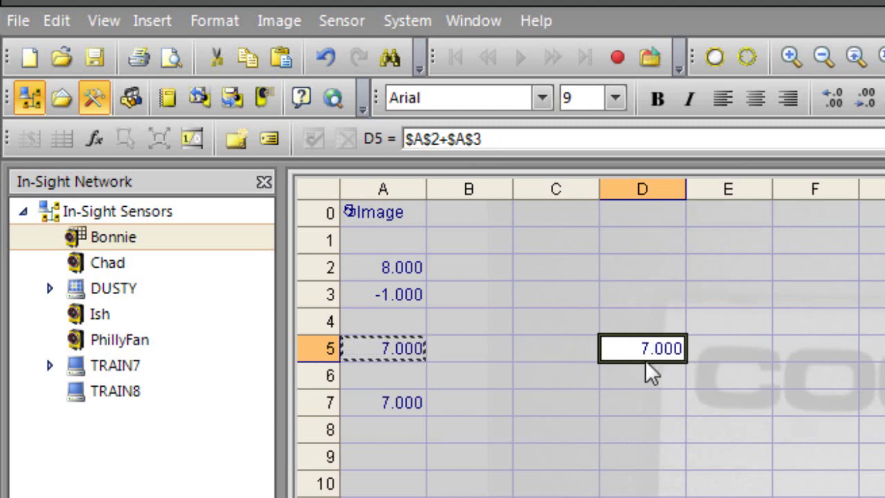
Copy A7's relative A2+A3 formula into D7, where it becomes D2+D3 showing 0.000
left_click(406, 401)
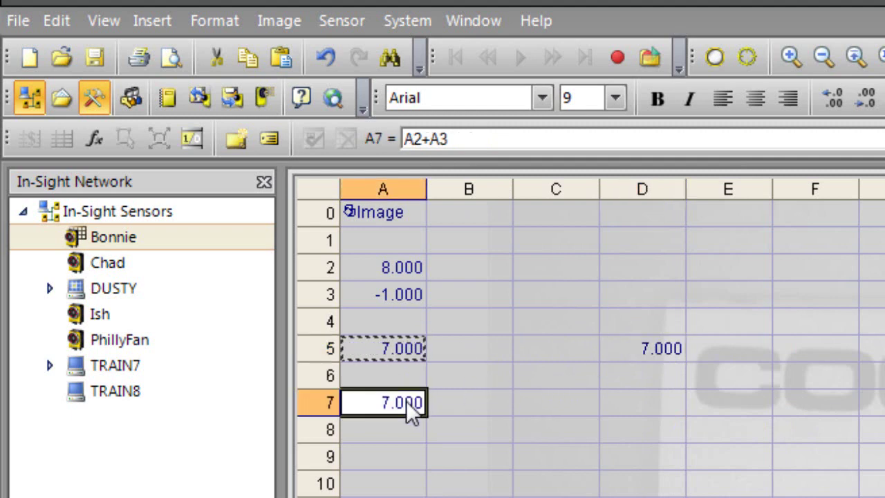
right_click(406, 401)
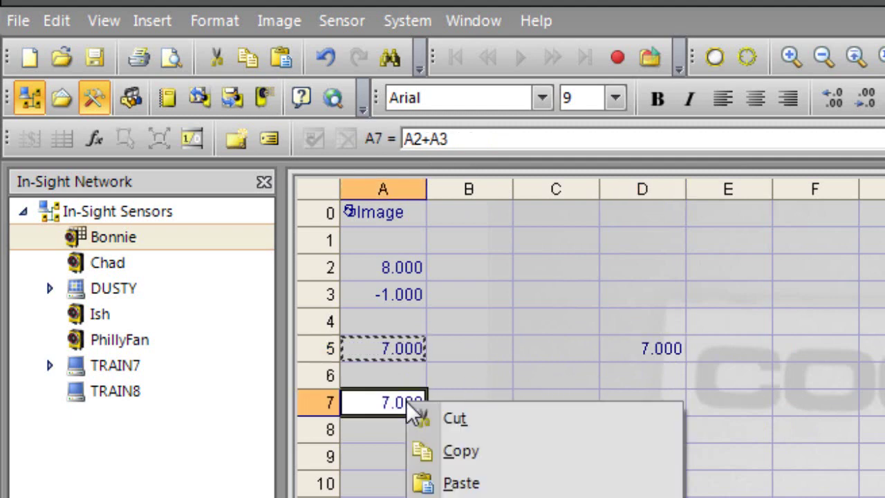
left_click(458, 453)
left_click(657, 406)
right_click(658, 407)
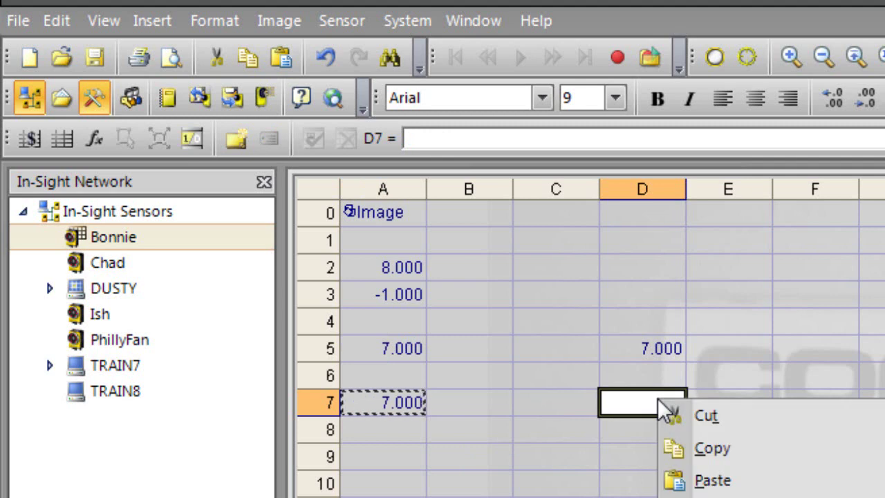
left_click(703, 480)
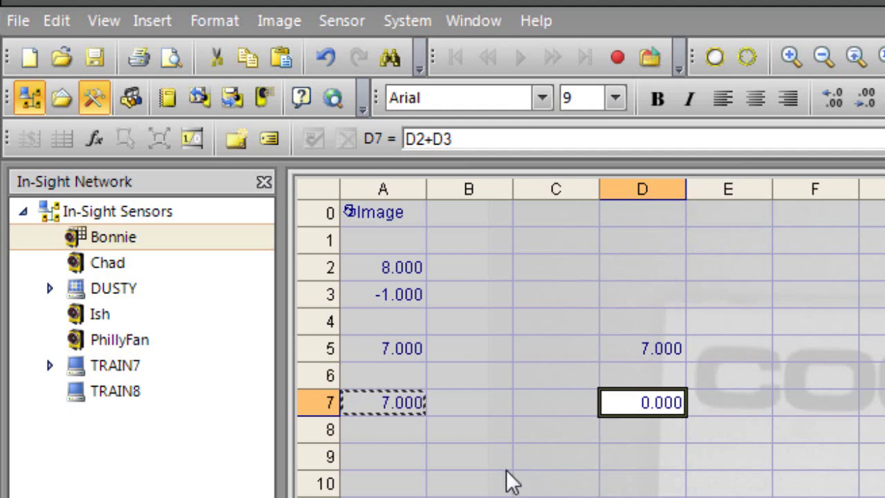
left_click(373, 453)
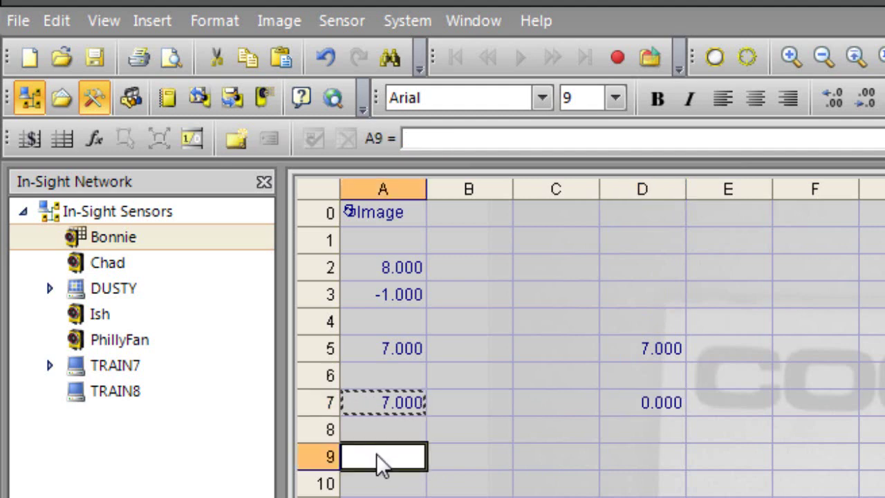
double_click(379, 458)
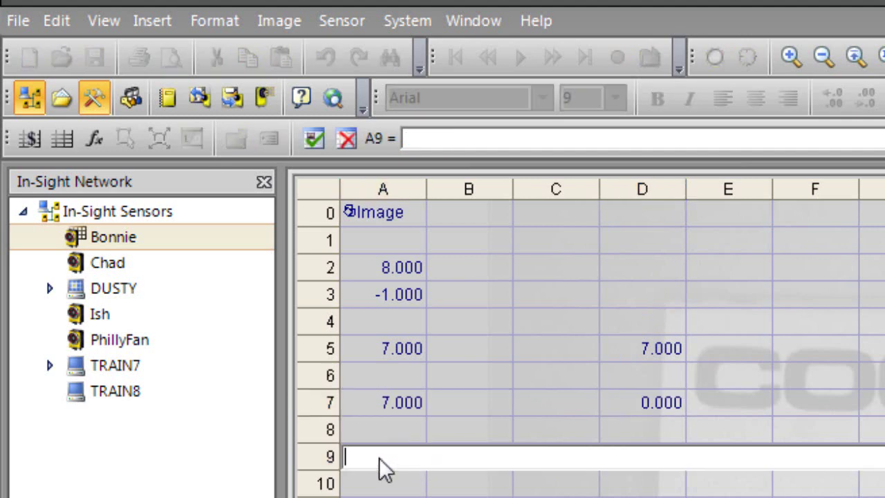
left_click(390, 265)
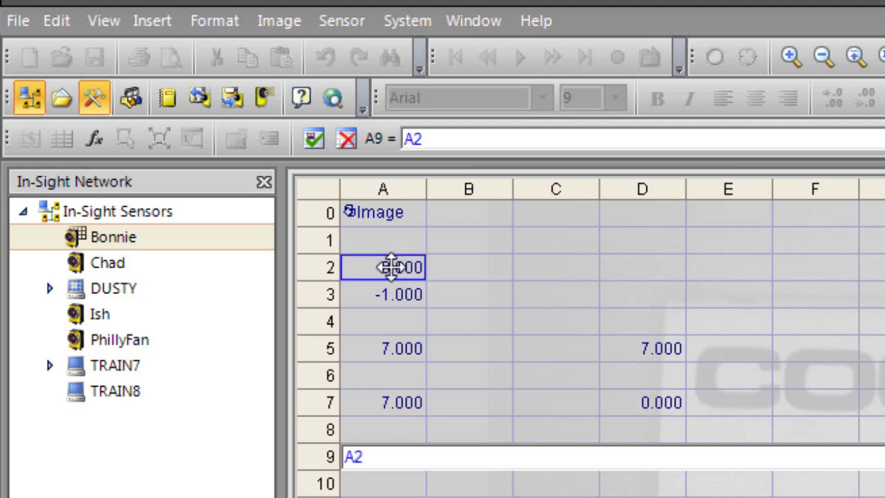
type("+")
left_click(397, 294)
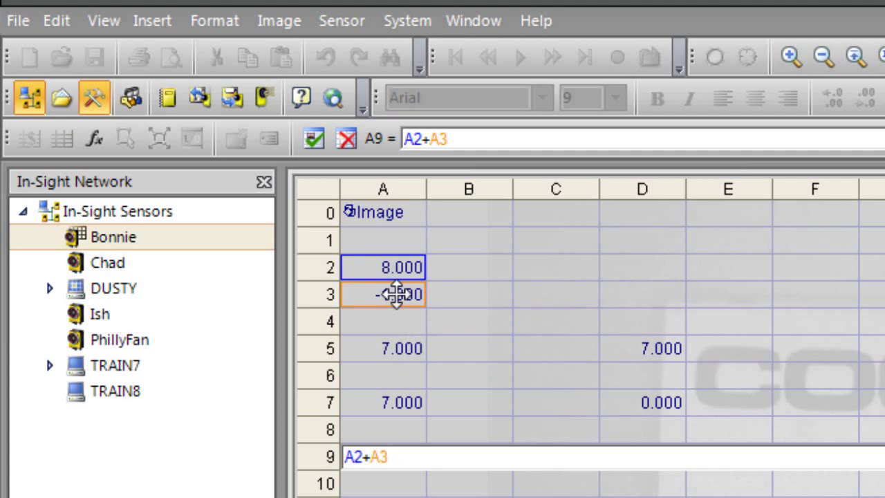
left_click(411, 138)
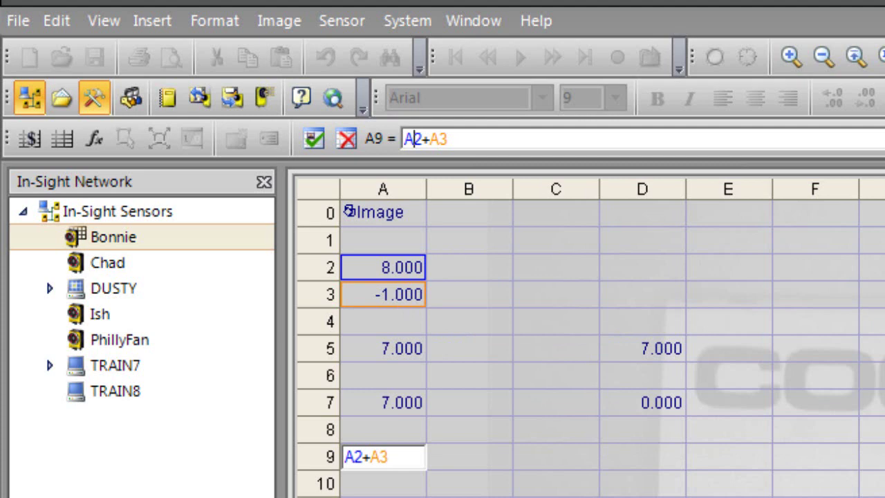
left_click(421, 142)
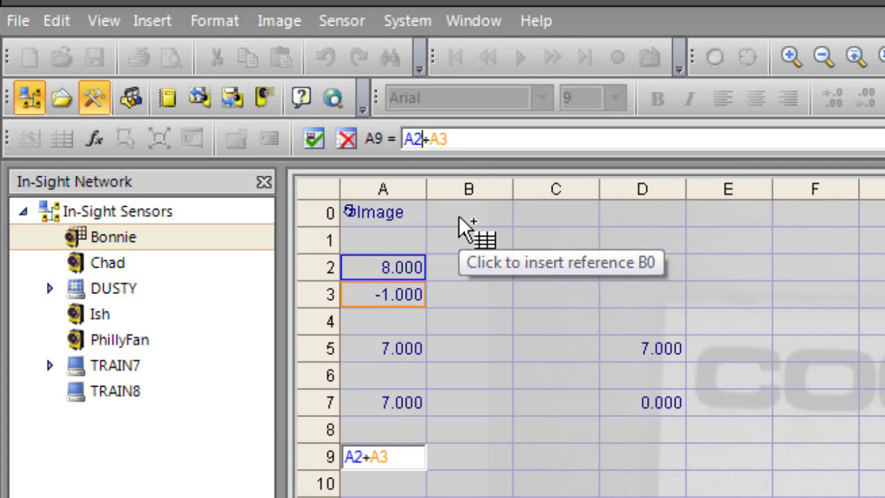
key("F4")
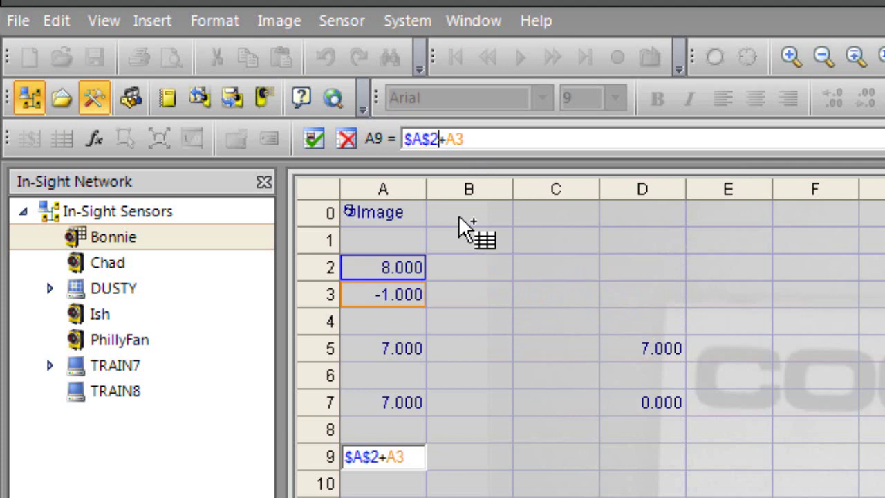
key("F4")
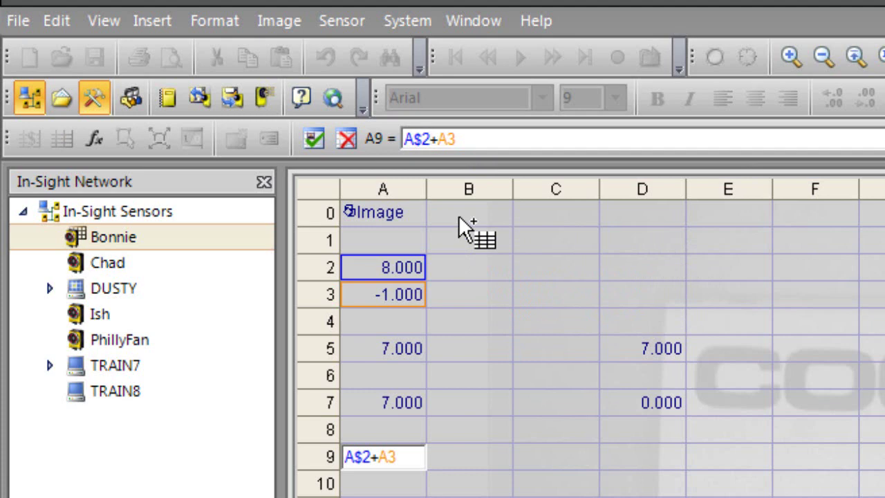
key("F4")
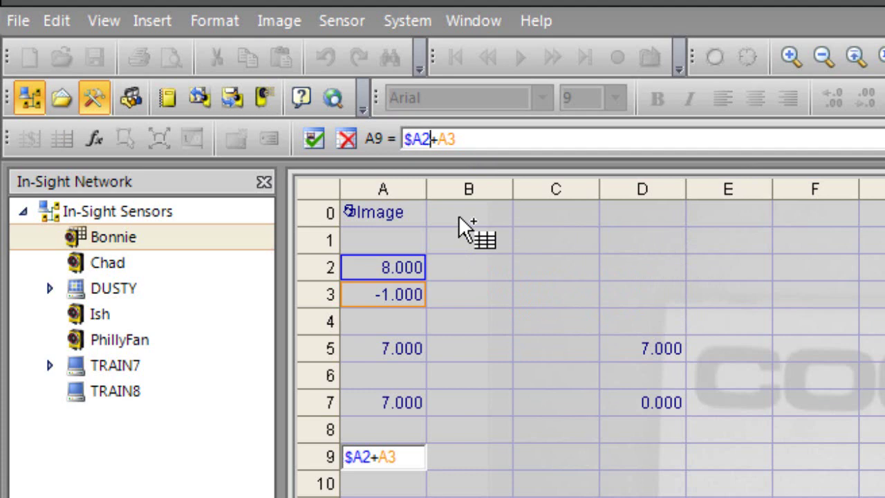
key("F4")
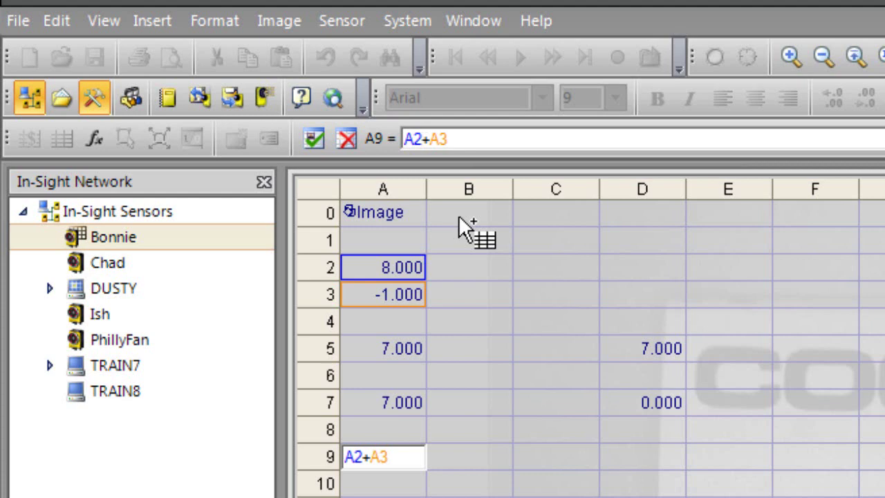
key("Escape")
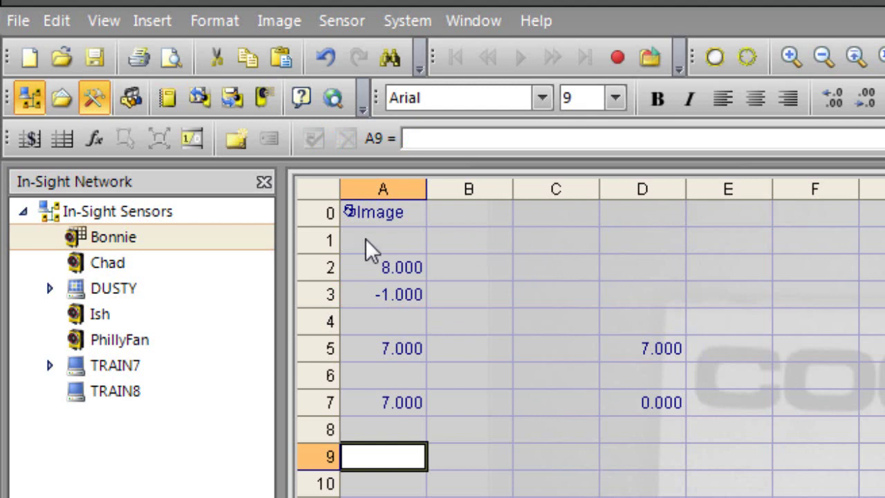
Delete all demo values in A1:E9, then bring up cell A0's AcquireImage Property Sheet
left_click_drag(366, 240, 693, 465)
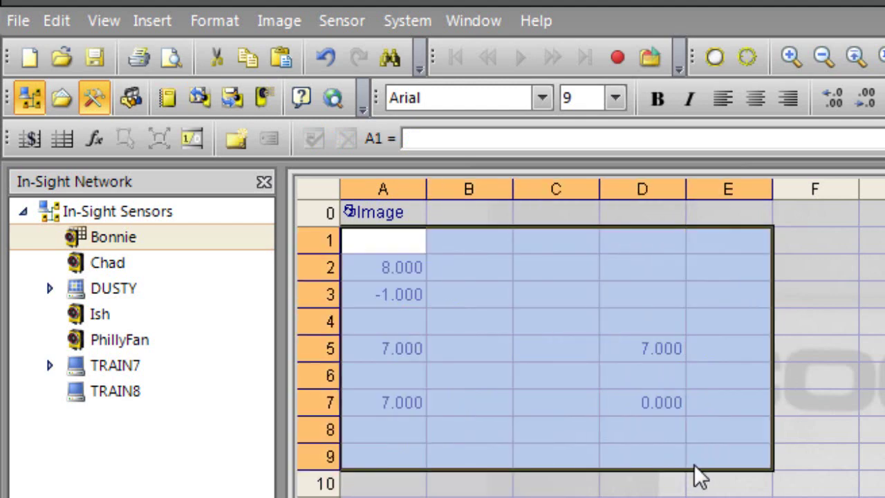
key("Delete")
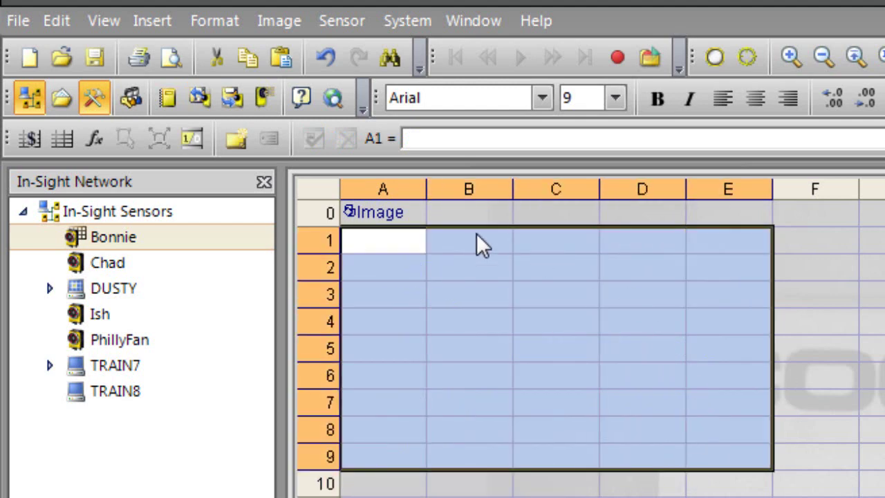
double_click(398, 207)
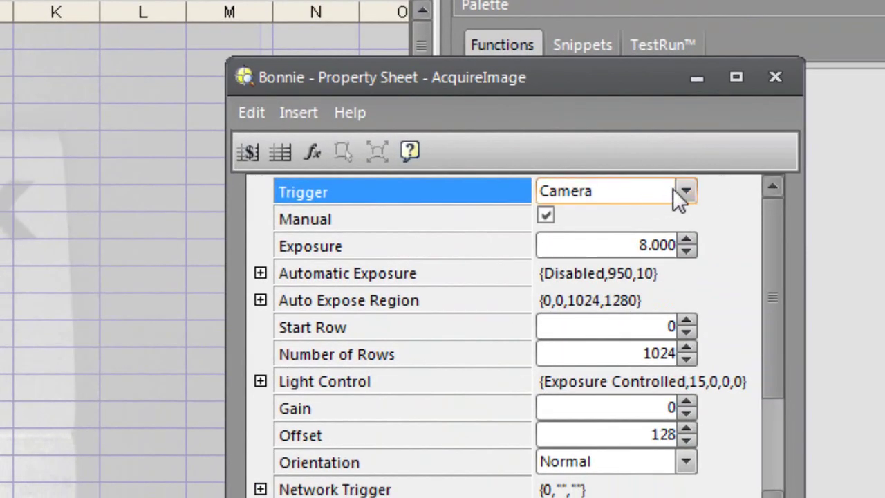
Set the AcquireImage trigger to Continuous and apply the property sheet
left_click(683, 192)
left_click(633, 242)
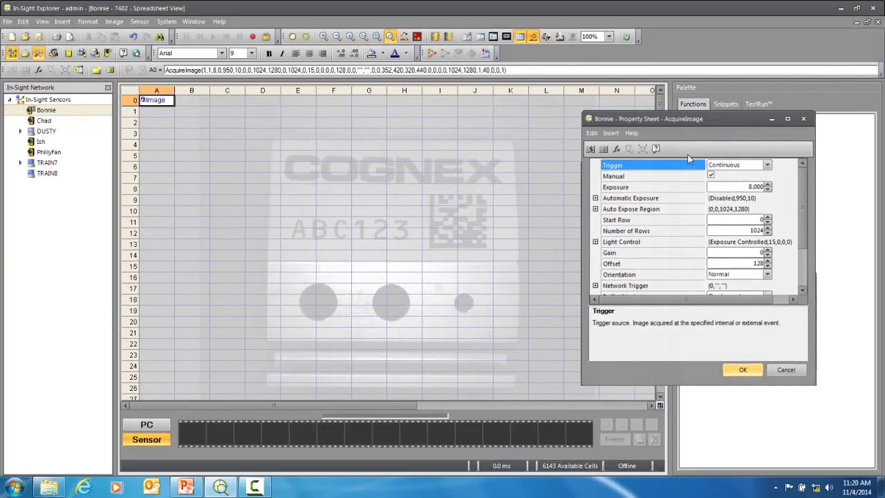
left_click(601, 497)
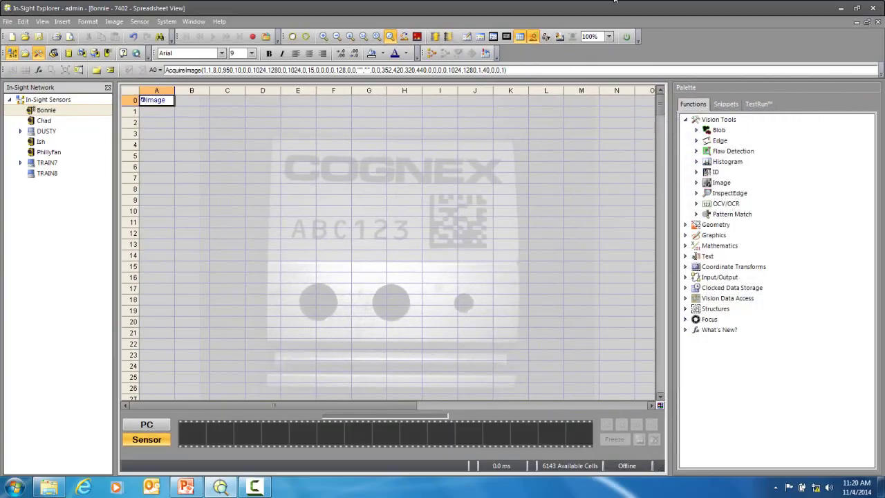
Put the sensor online to watch live part images without the spreadsheet, then go back offline
left_click(628, 37)
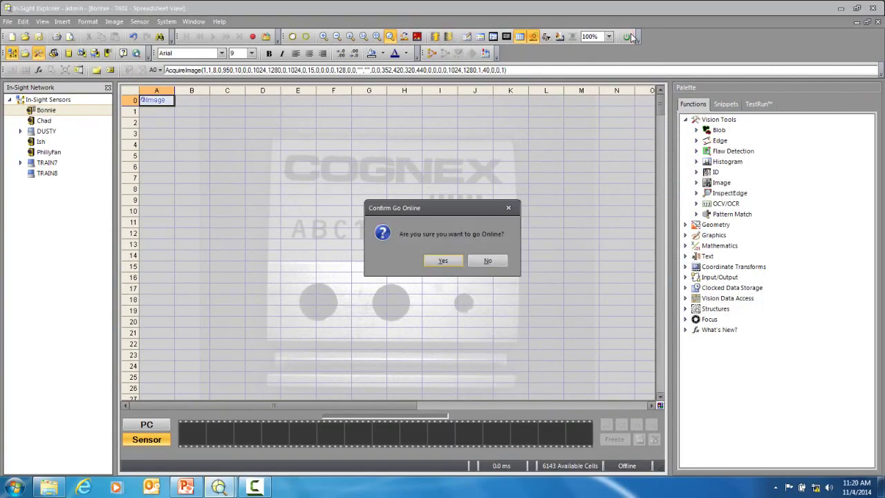
left_click(443, 260)
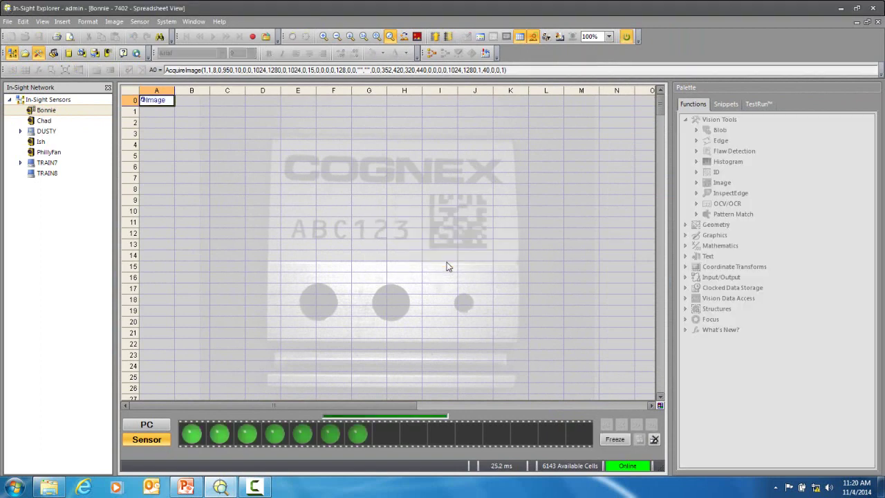
left_click(534, 37)
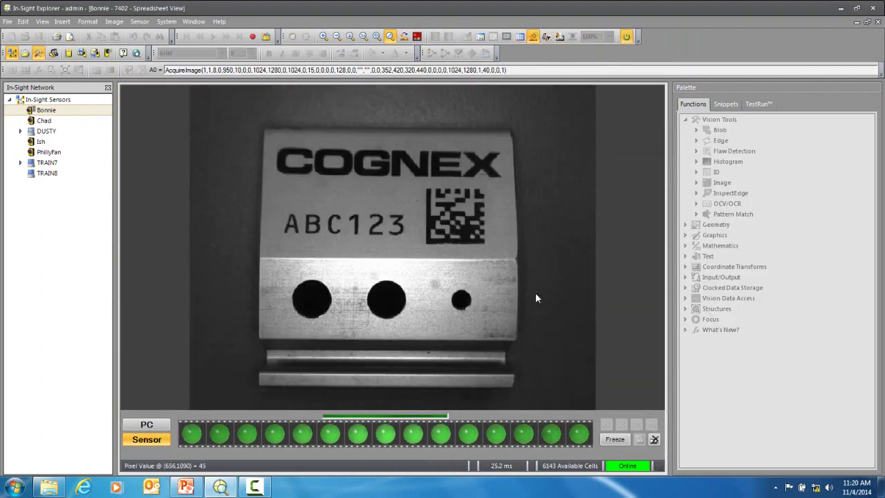
left_click(627, 37)
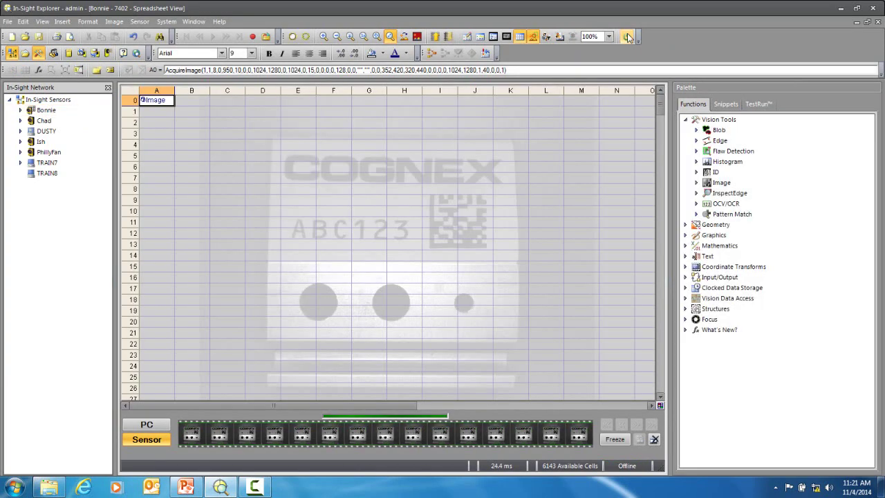